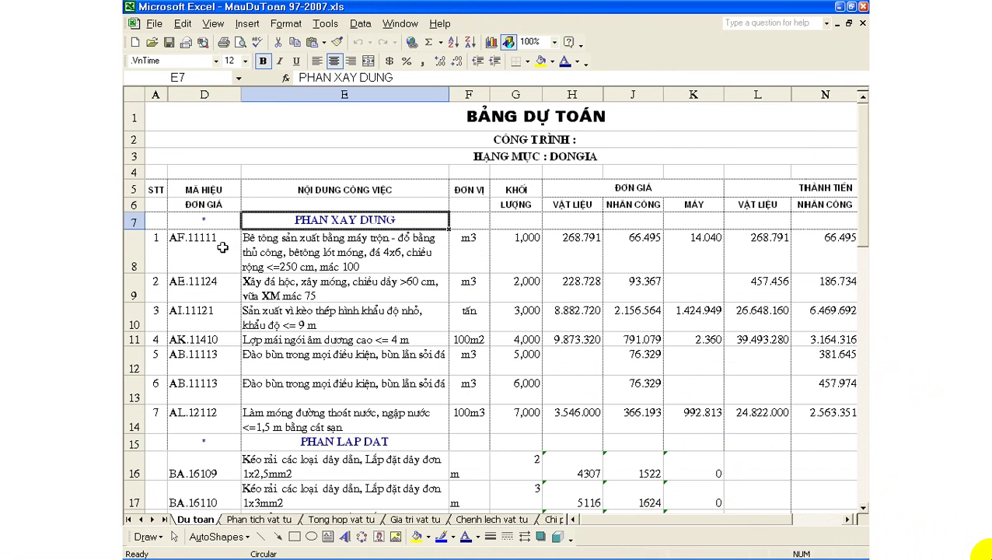
# Examine the price codes and job descriptions in the PHAN XAY DUNG section of the Excel estimate
pyautogui.moveTo(222, 247); pyautogui.dragTo(368, 413)
pyautogui.click(176, 240)
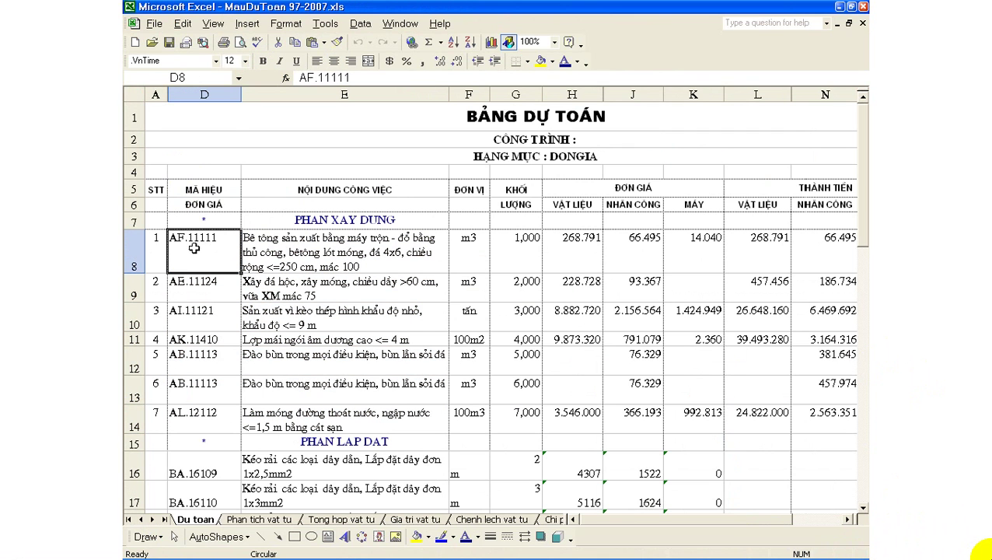
pyautogui.click(212, 292)
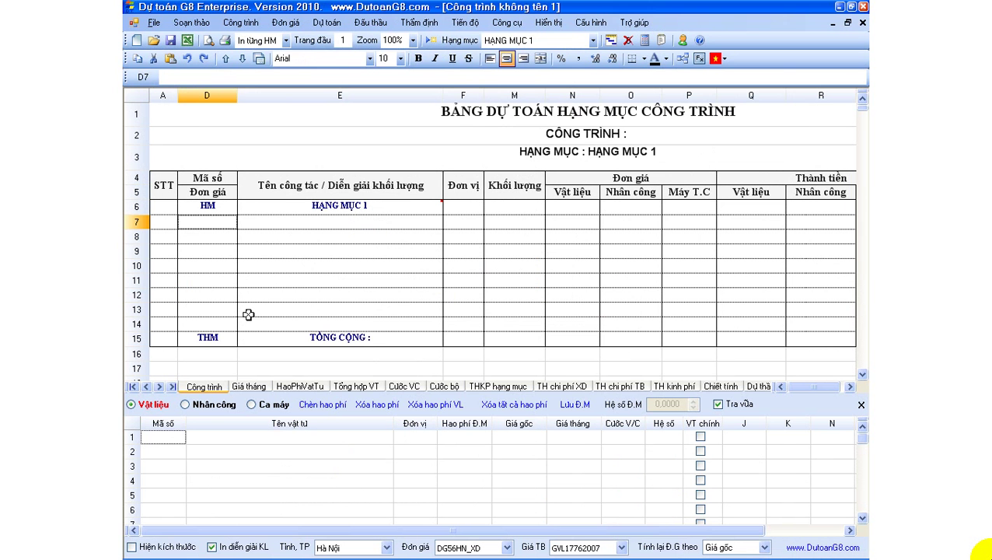
pyautogui.moveTo(488, 549)
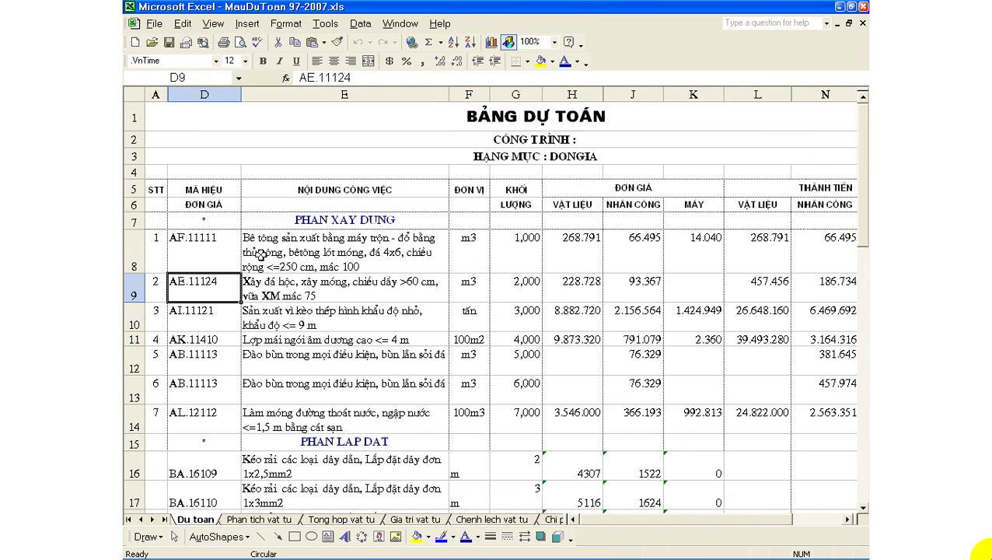
pyautogui.click(273, 259)
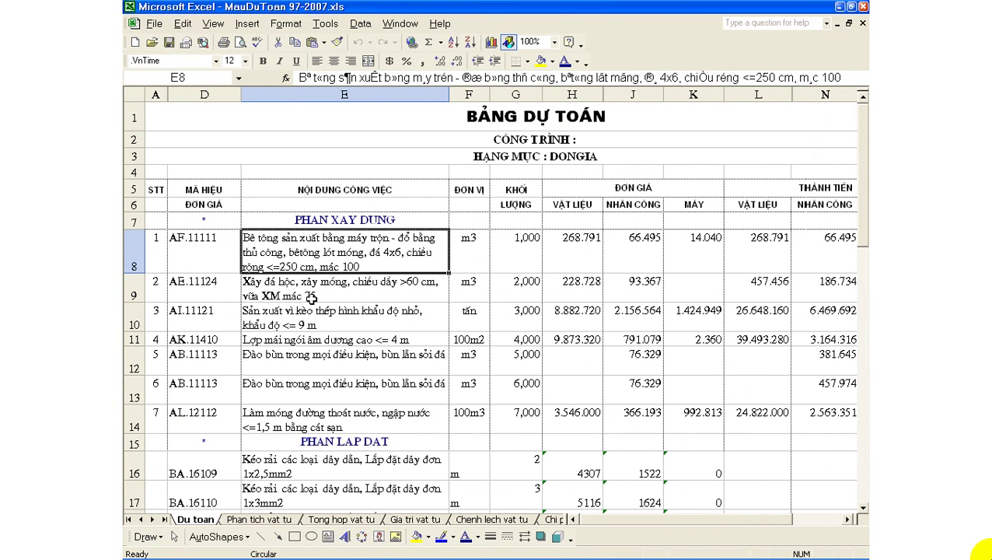
pyautogui.scroll(-2, 310, 297)
pyautogui.scroll(2, 310, 292)
pyautogui.scroll(-2, 249, 233)
pyautogui.moveTo(204, 140); pyautogui.dragTo(204, 268)
# Examine the price codes in the PHAN LAP DAT and PHAN KHAO SAT sections and the asterisk marking the section heading
pyautogui.moveTo(202, 354); pyautogui.dragTo(203, 464)
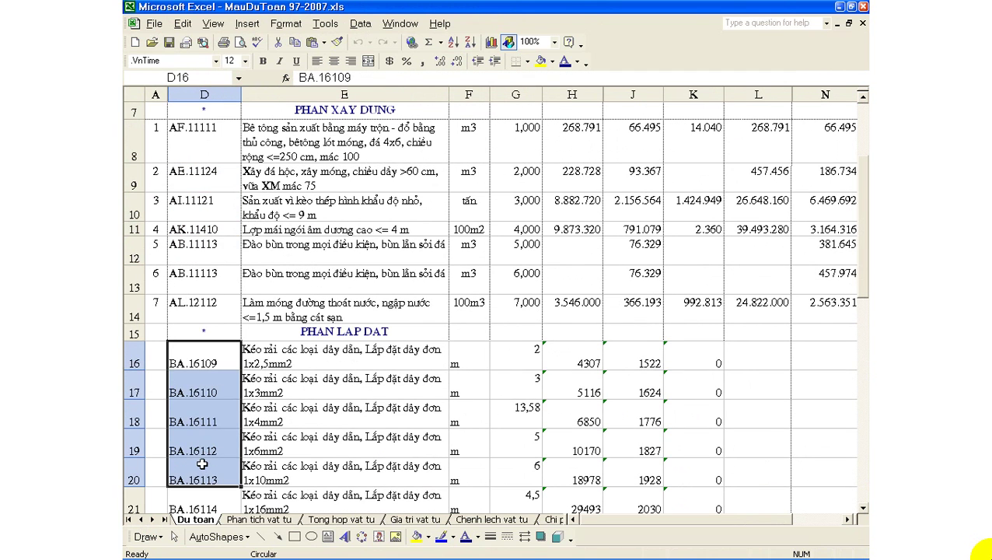
pyautogui.scroll(-2, 202, 464)
pyautogui.click(196, 204)
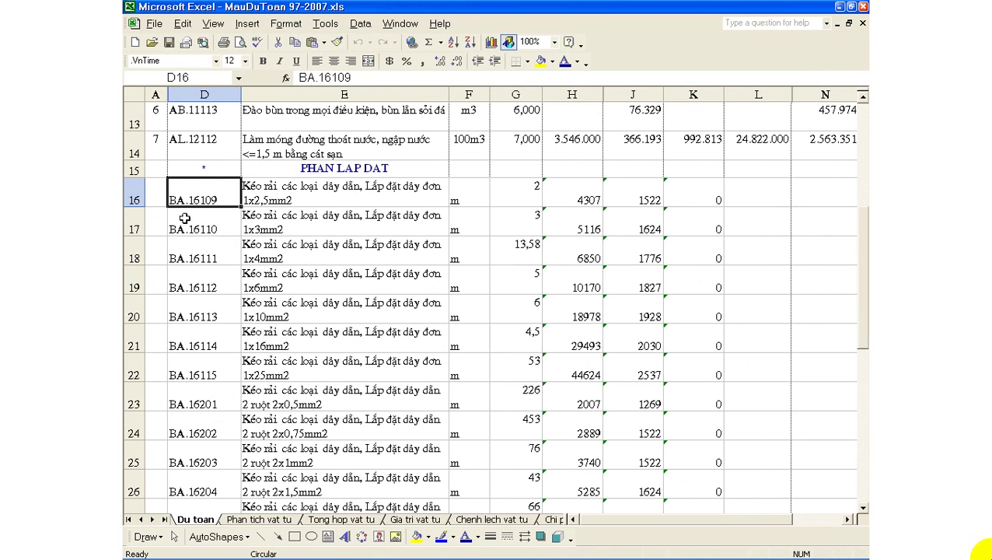
pyautogui.click(214, 224)
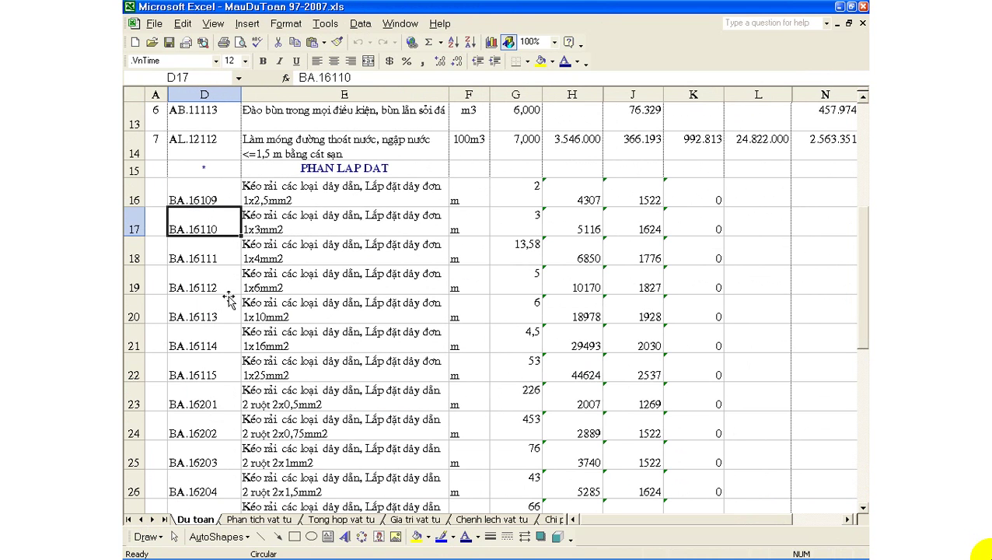
pyautogui.scroll(-4, 231, 315)
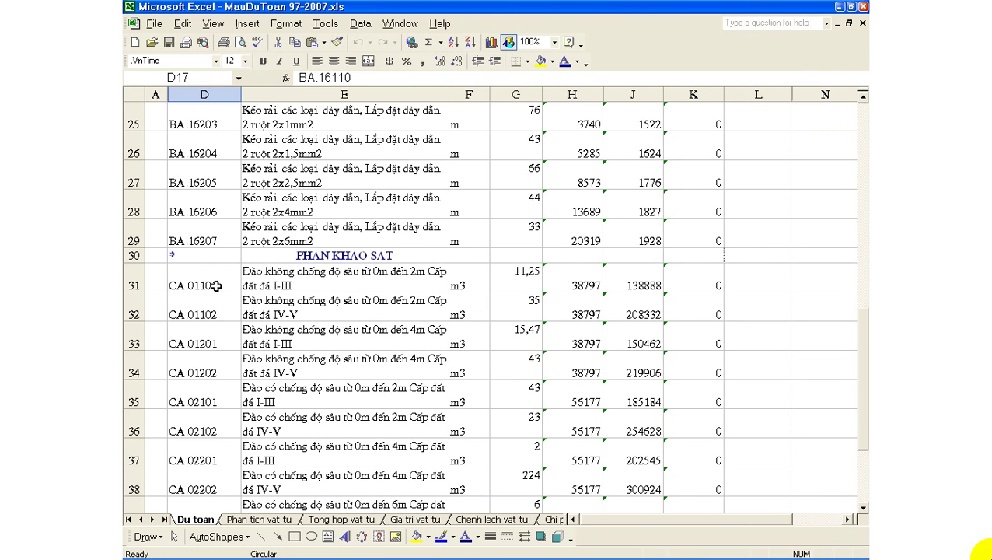
pyautogui.click(213, 286)
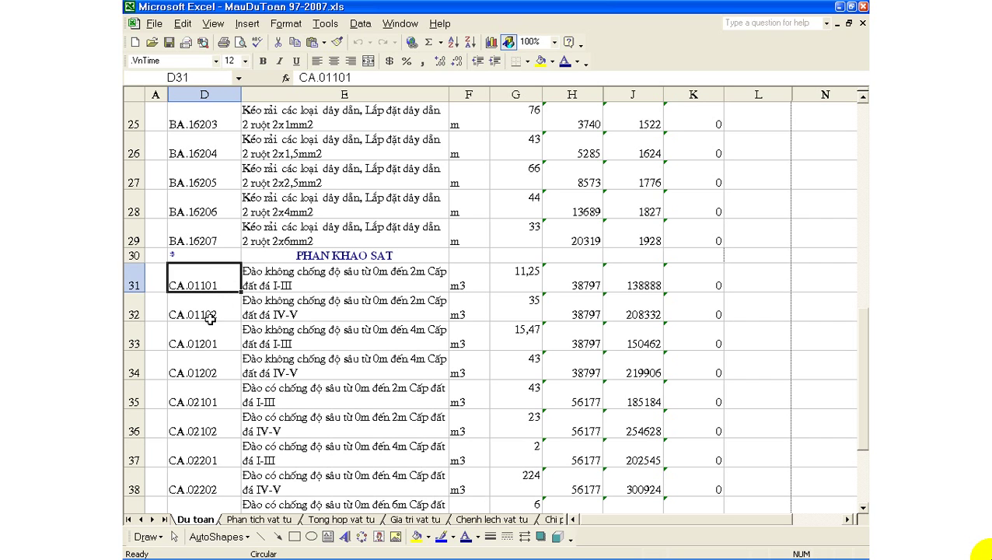
pyautogui.click(210, 314)
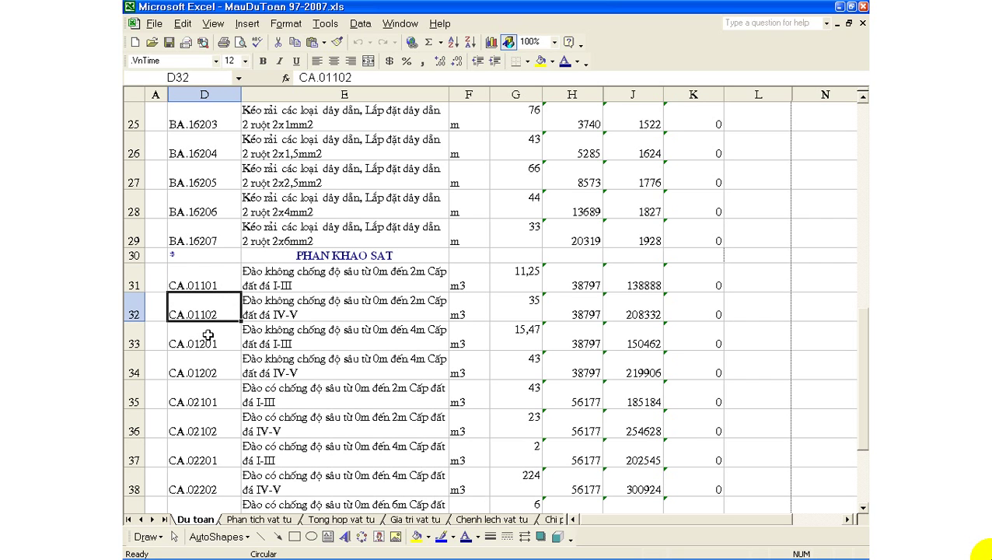
pyautogui.scroll(8, 235, 322)
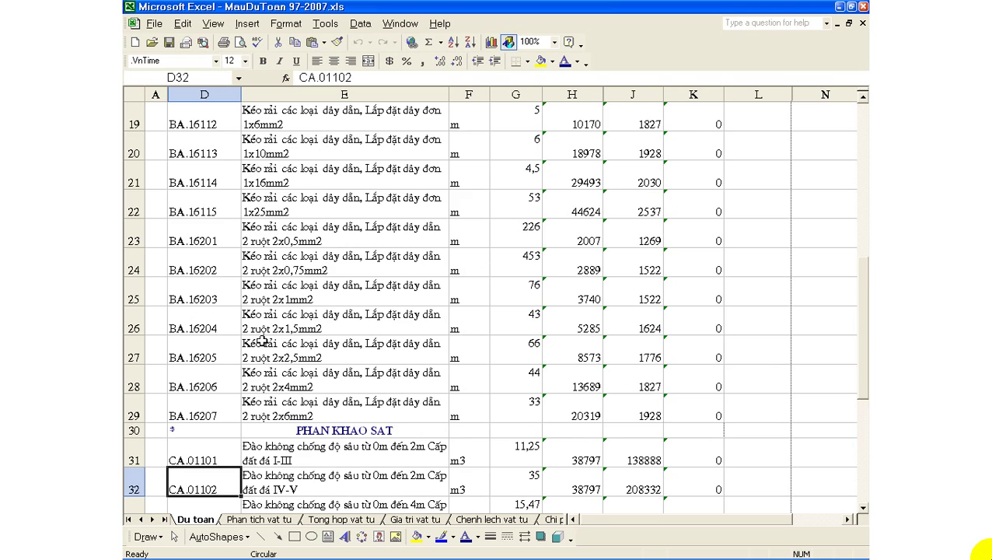
pyautogui.click(214, 241)
pyautogui.click(215, 222)
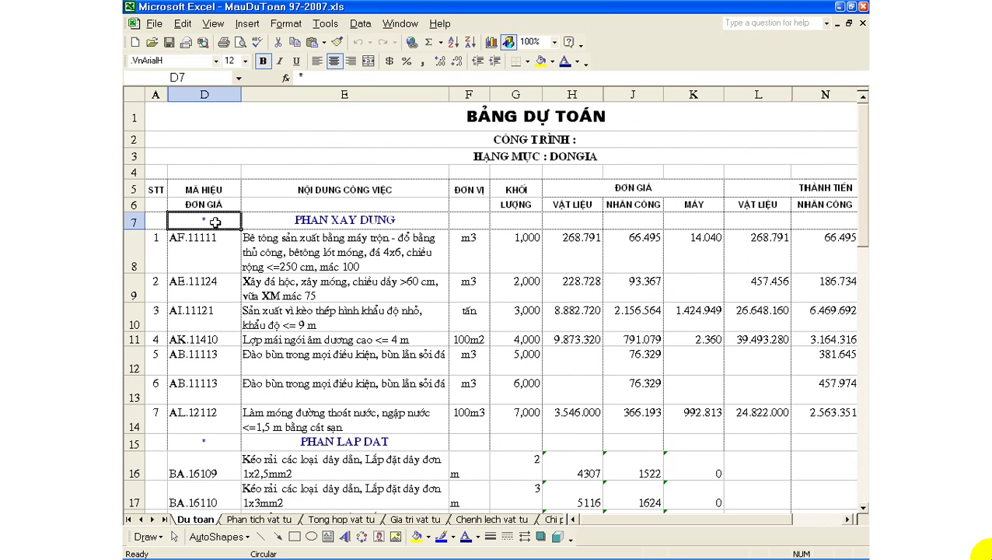
# Switch to Dự toán G8 and start importing a project from the Excel file MauDuToan 97-2007.xls
pyautogui.hotkey('alt', 'Tab')
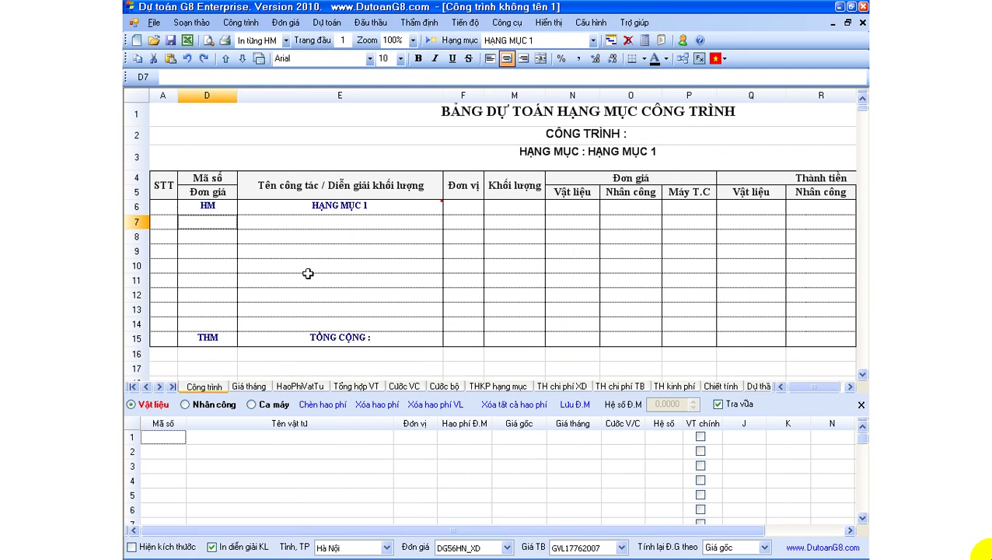
pyautogui.click(251, 27)
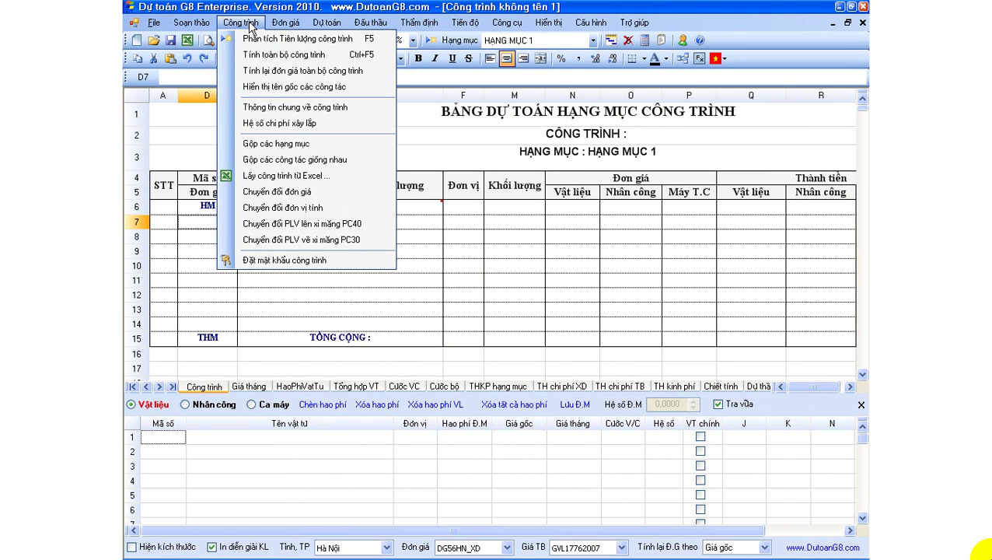
pyautogui.click(281, 178)
pyautogui.click(433, 150)
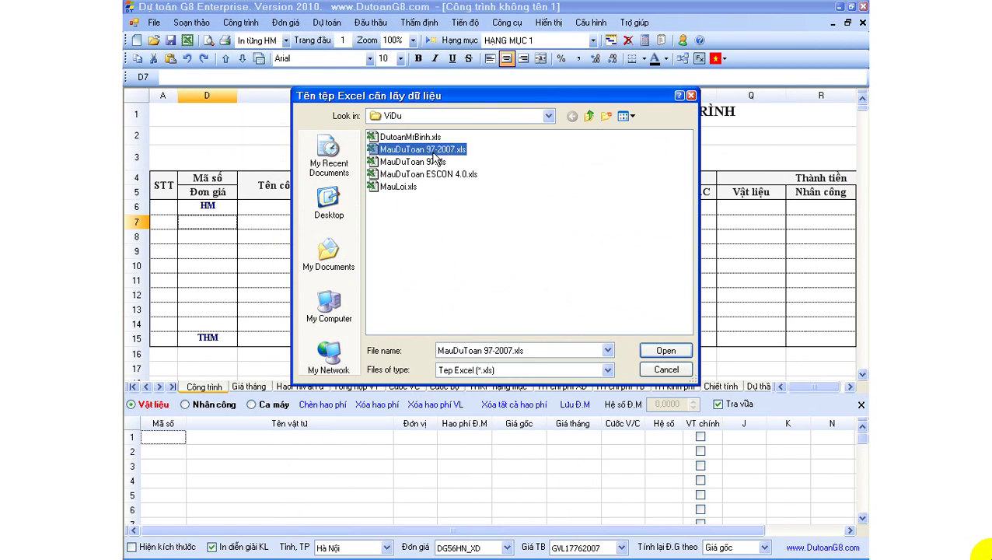
pyautogui.click(665, 353)
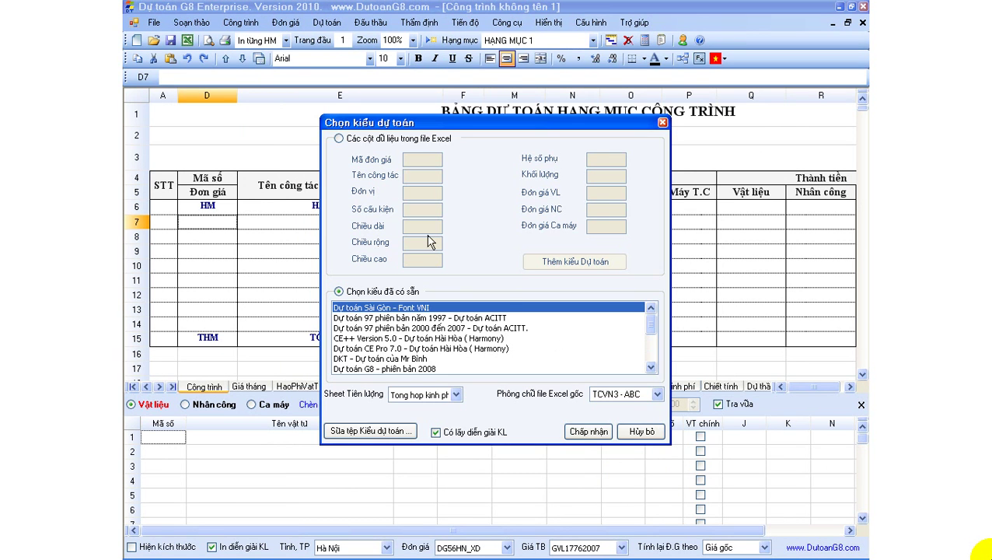
# Choose the existing estimate style "Dự toán 97 phiên bản 2000 đến 2007 - Dự toán ACITT" for the import
pyautogui.click(360, 143)
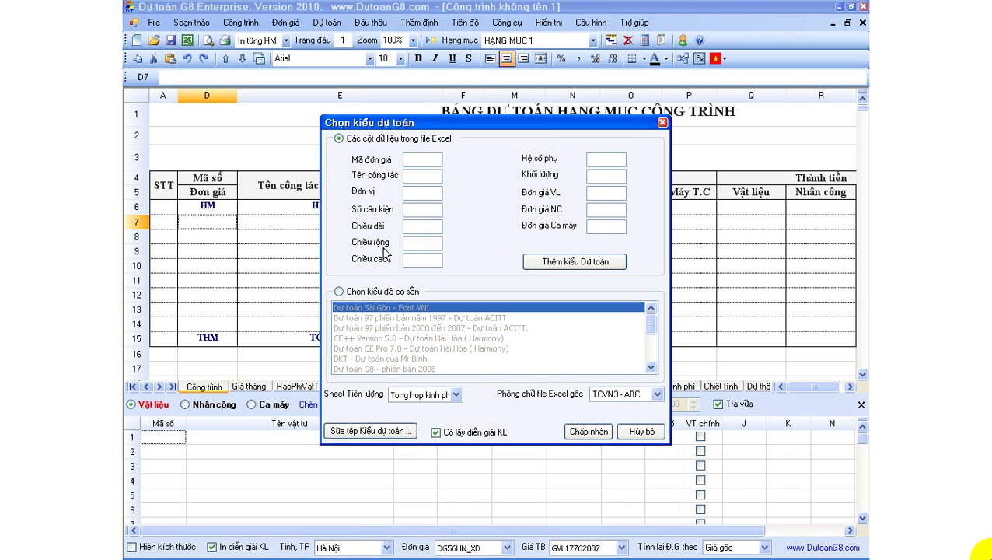
pyautogui.click(368, 296)
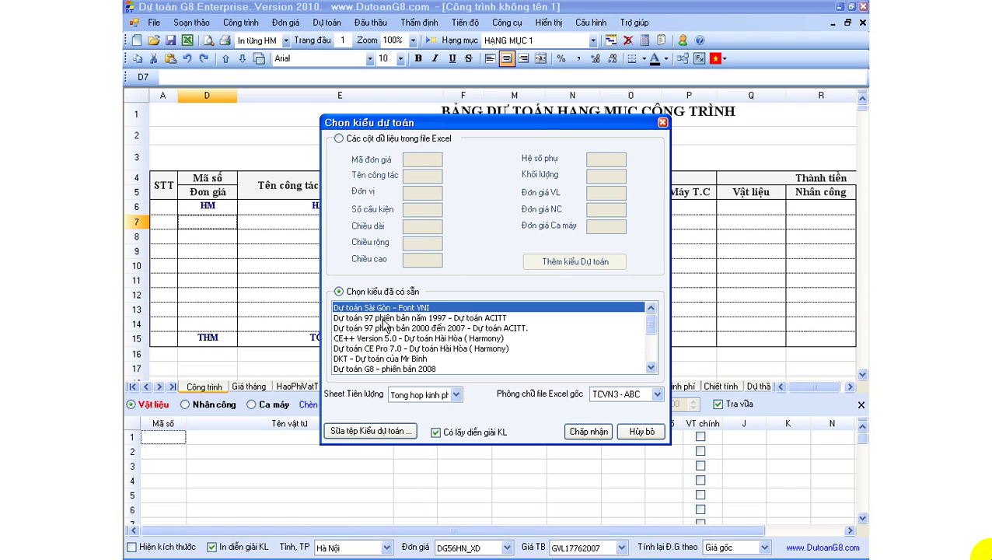
pyautogui.click(373, 318)
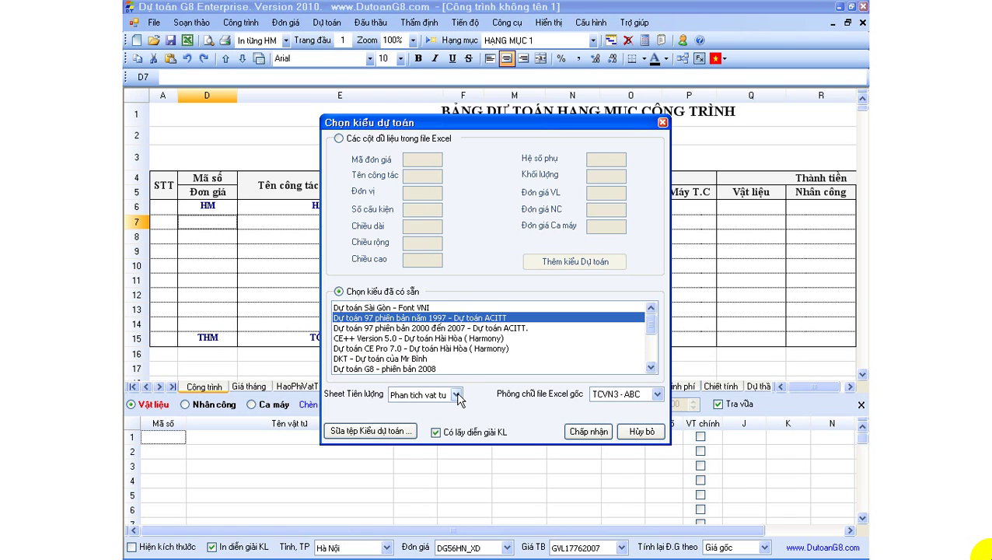
pyautogui.click(455, 328)
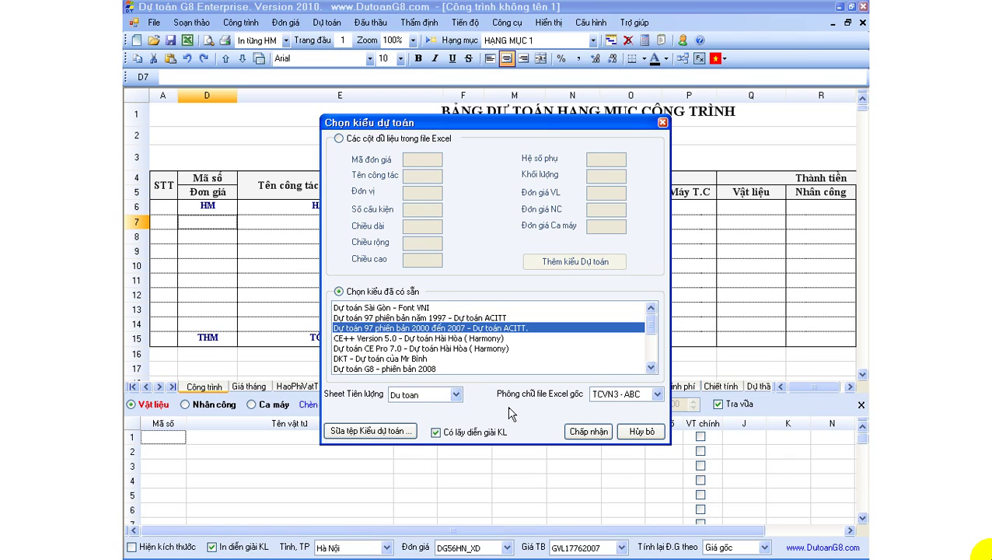
# Set the quantity sheet to Du toan and the source font to TCVN3 - ABC, and run the import
pyautogui.click(456, 395)
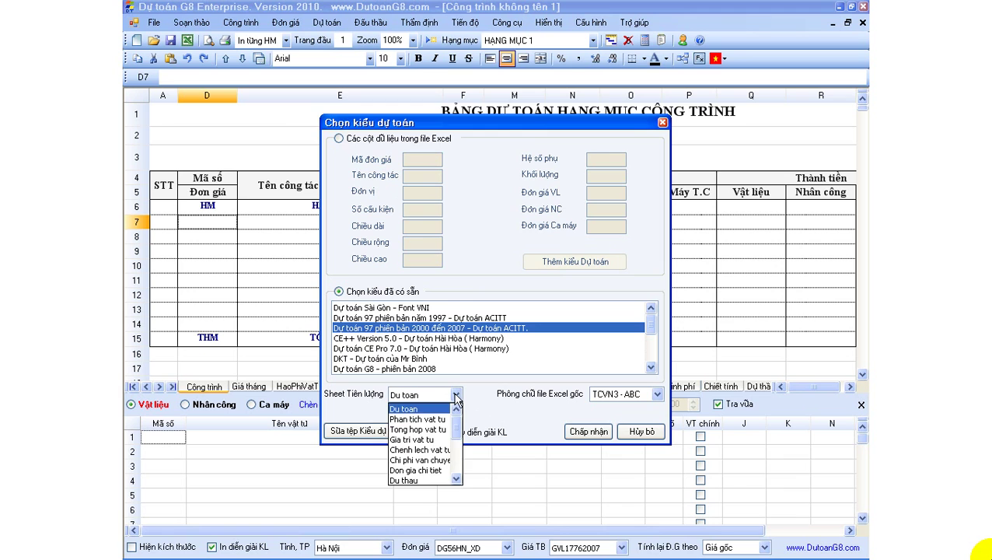
pyautogui.click(416, 409)
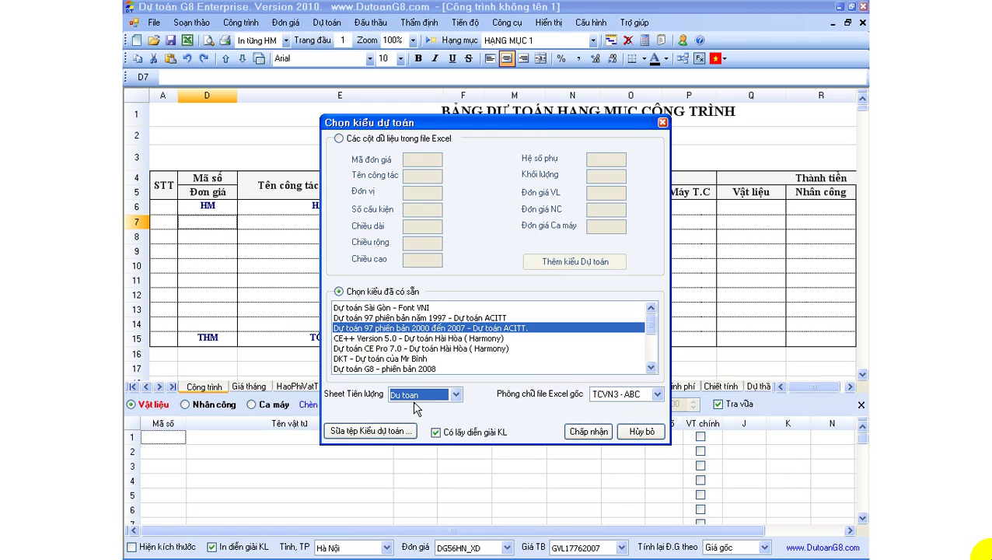
pyautogui.click(618, 394)
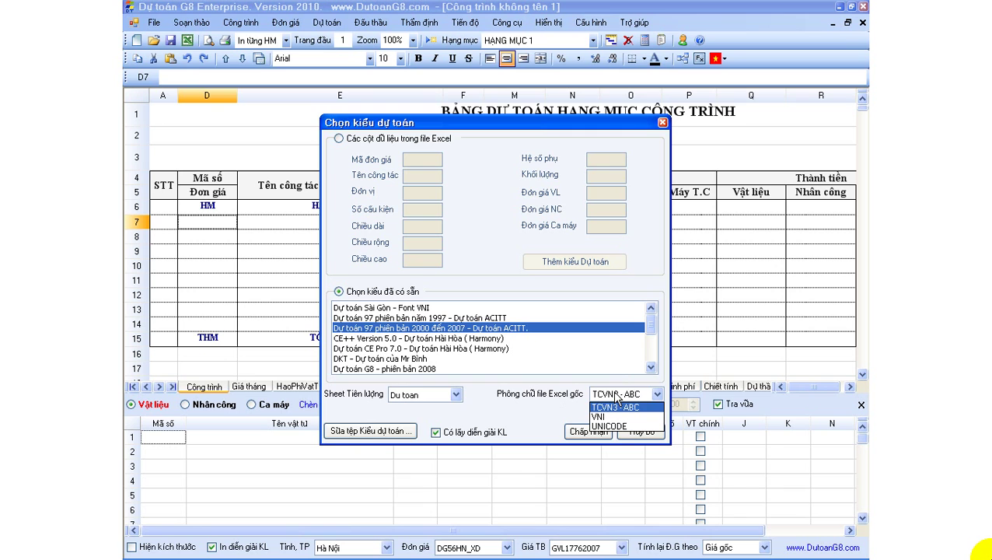
pyautogui.click(616, 396)
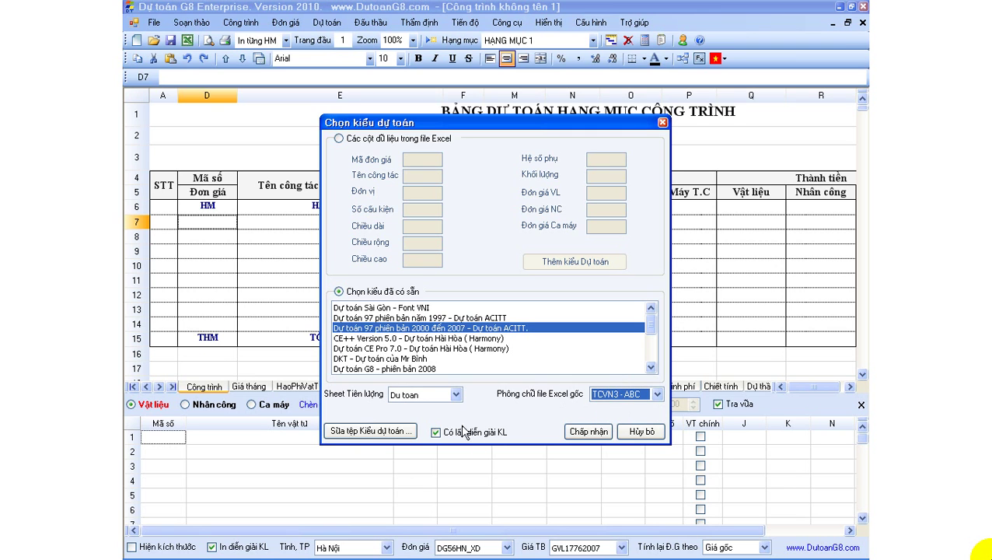
pyautogui.click(585, 432)
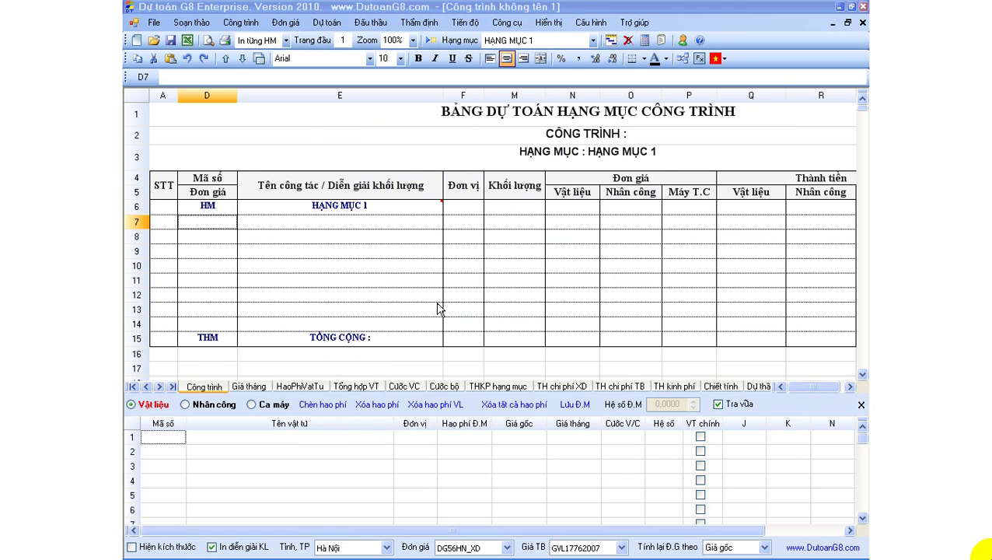
pyautogui.click(495, 320)
# Delete the stray row 7 above the PHAN XAY DUNG heading in the imported estimate
pyautogui.click(294, 237)
pyautogui.click(297, 225)
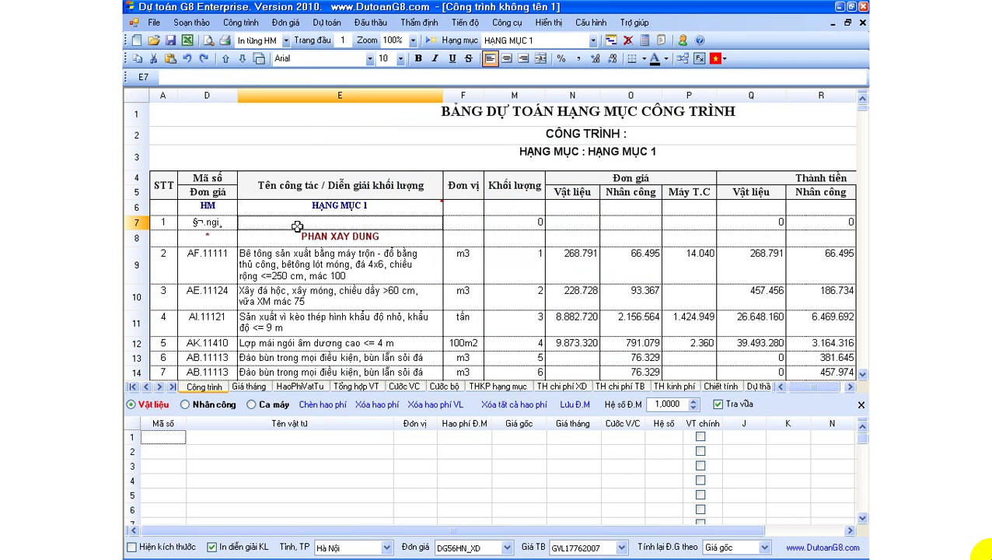
pyautogui.rightClick(297, 225)
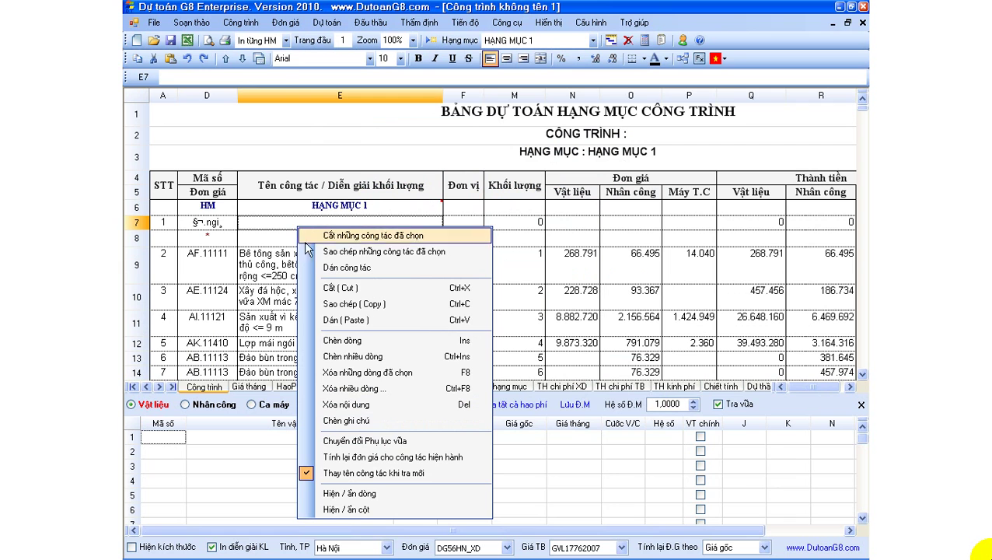
pyautogui.click(388, 371)
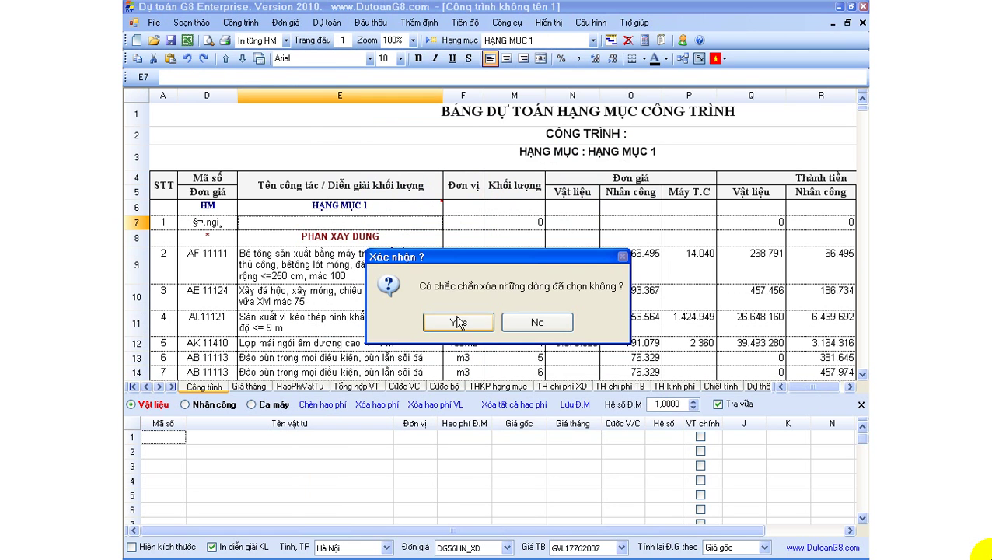
pyautogui.click(459, 322)
# Delete the surplus rows 44 to 48, including the "tổng Cộng" row, below the last work item
pyautogui.click(369, 289)
pyautogui.scroll(-10, 357, 288)
pyautogui.scroll(-5, 357, 287)
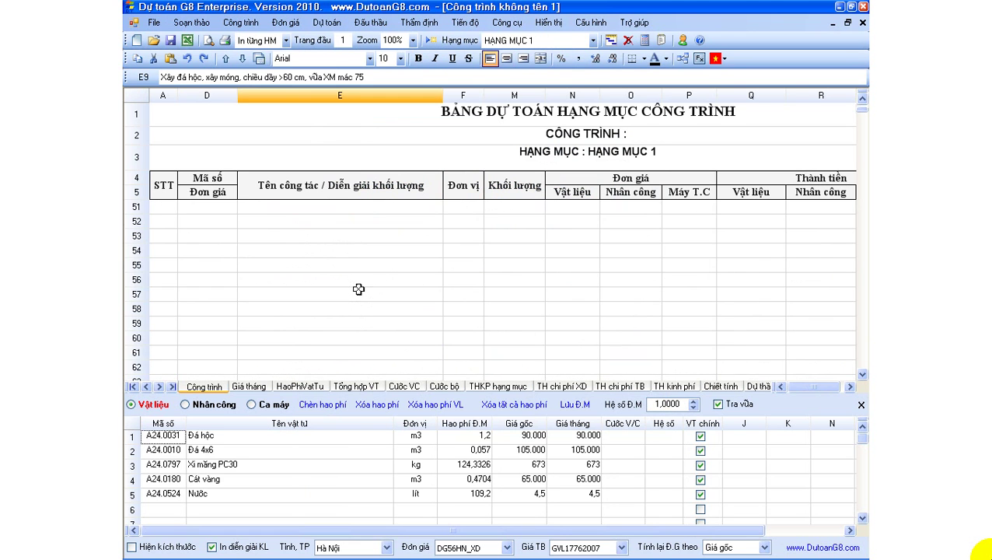
pyautogui.scroll(3, 358, 288)
pyautogui.moveTo(270, 260); pyautogui.dragTo(281, 305)
pyautogui.rightClick(291, 296)
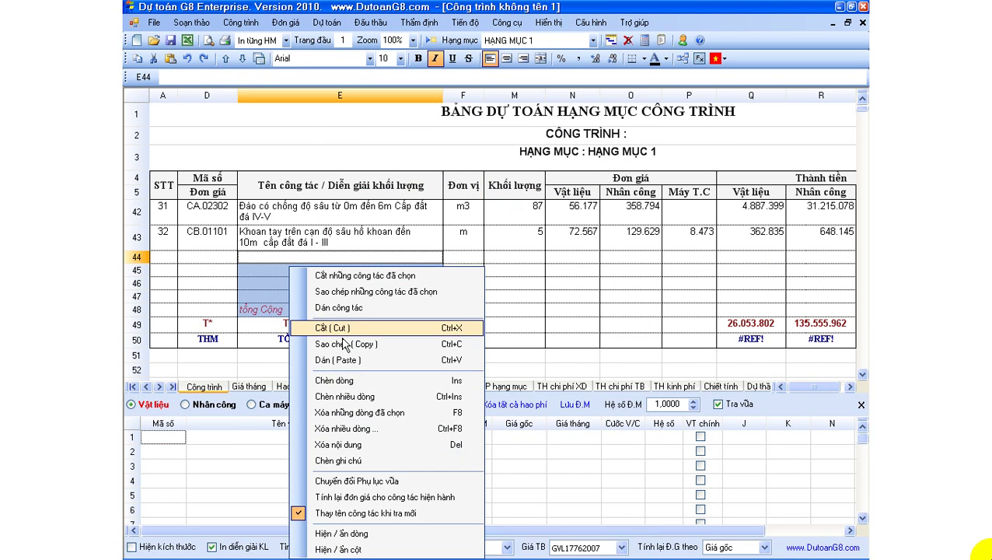
pyautogui.click(373, 414)
pyautogui.click(465, 323)
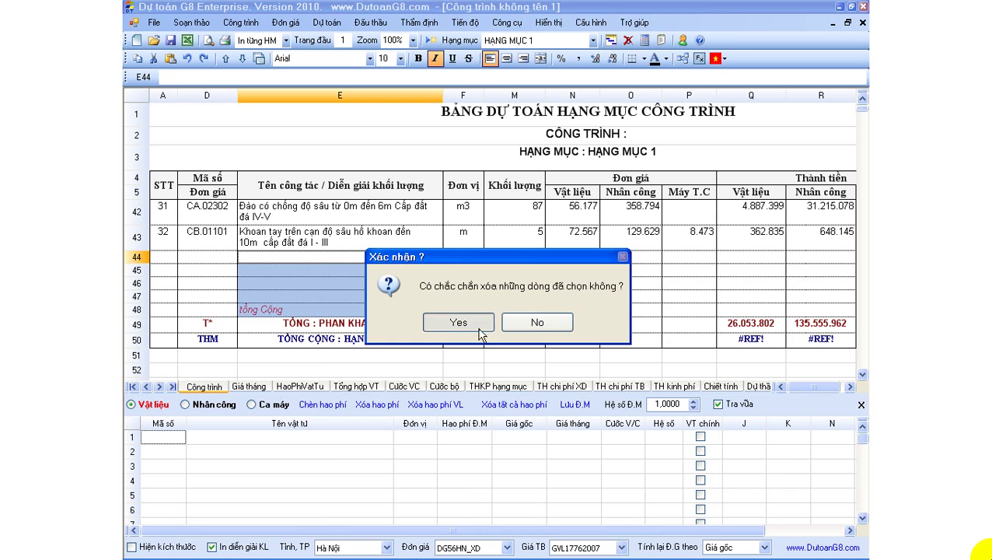
# Check the material breakdown of imported work items AF.11111 and AB.11113, and open the Giá tháng price sheet
pyautogui.scroll(10, 367, 335)
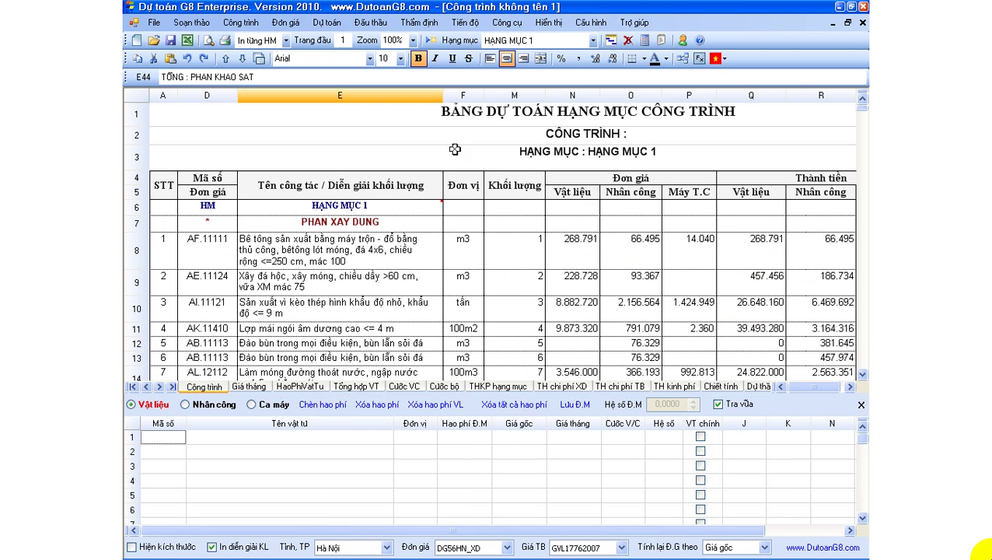
pyautogui.click(332, 262)
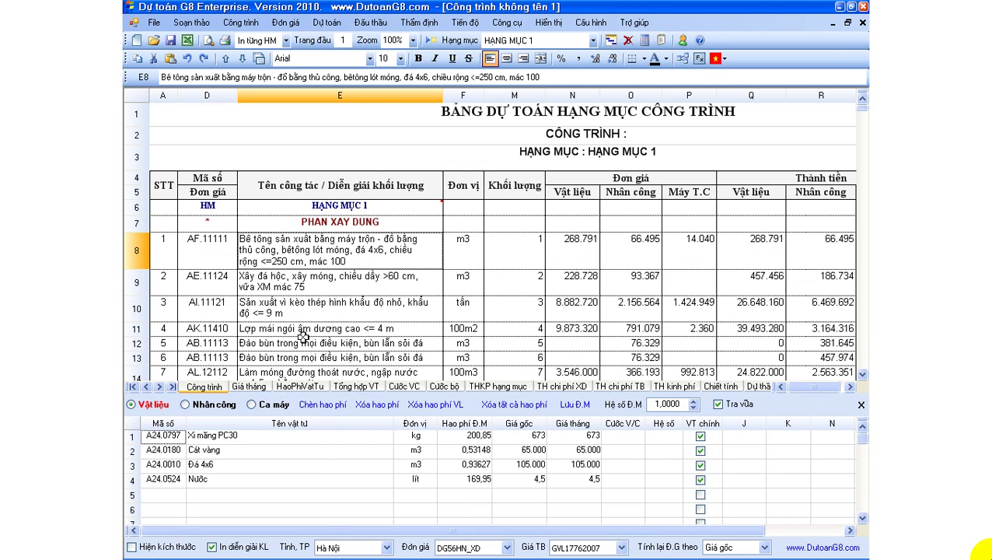
pyautogui.click(289, 343)
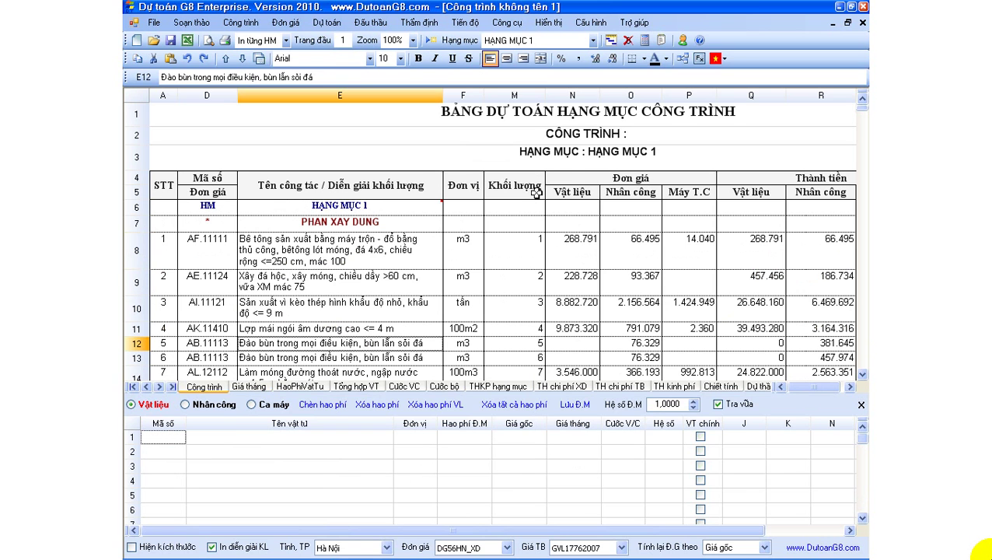
pyautogui.click(268, 385)
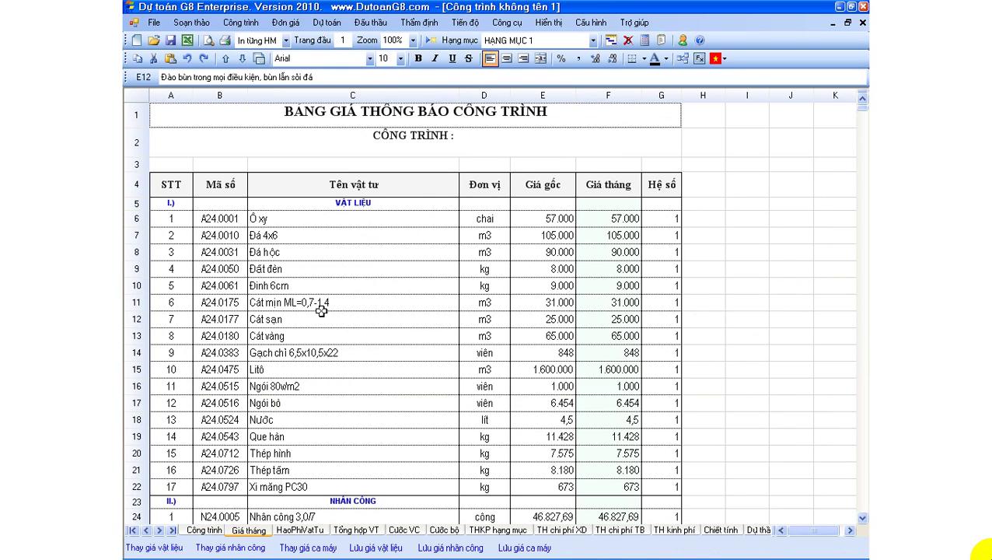
# Open the Tổng hợp VT sheet and examine the BA-coded wiring work items, starting at BA.16109, in its VẬT LIỆU section
pyautogui.click(321, 310)
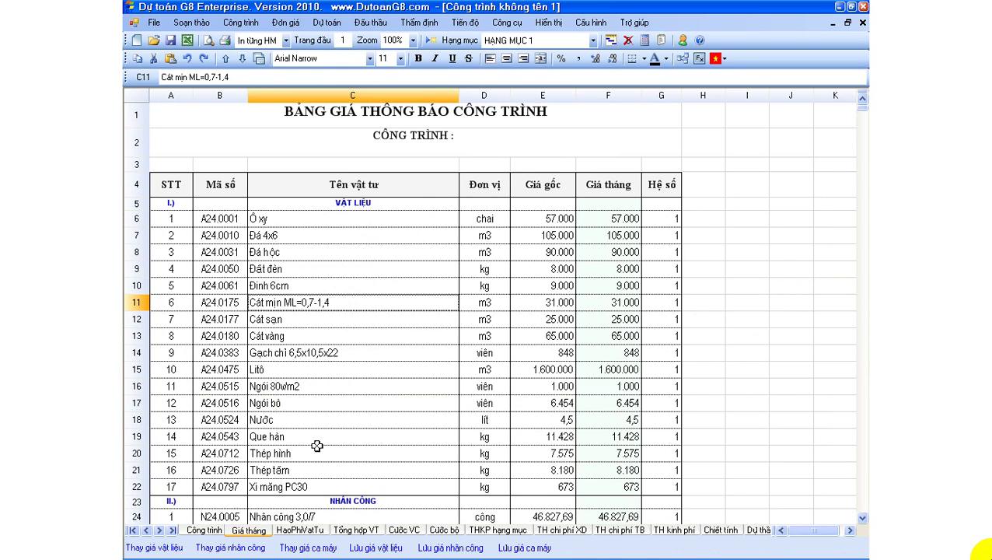
pyautogui.click(351, 531)
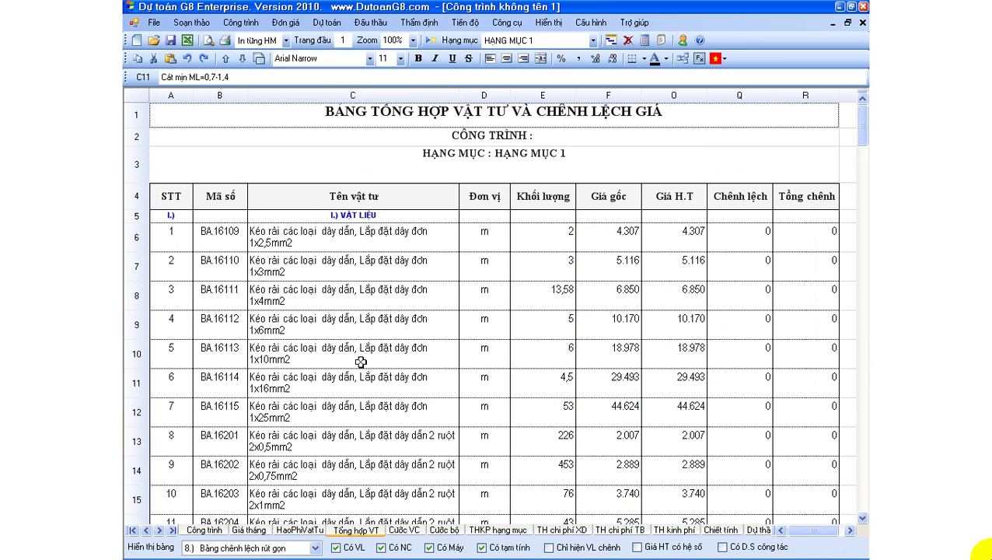
pyautogui.click(361, 361)
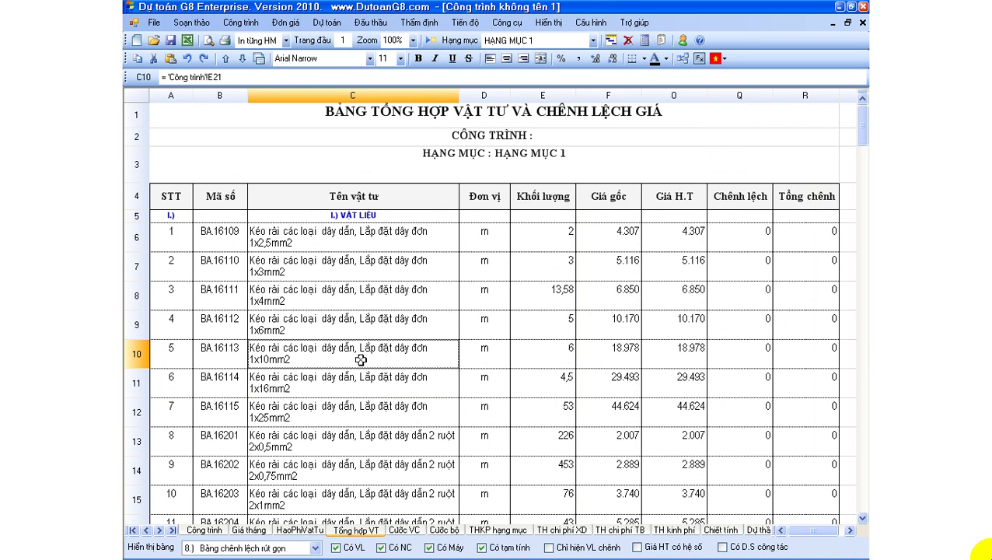
pyautogui.click(325, 305)
pyautogui.click(296, 244)
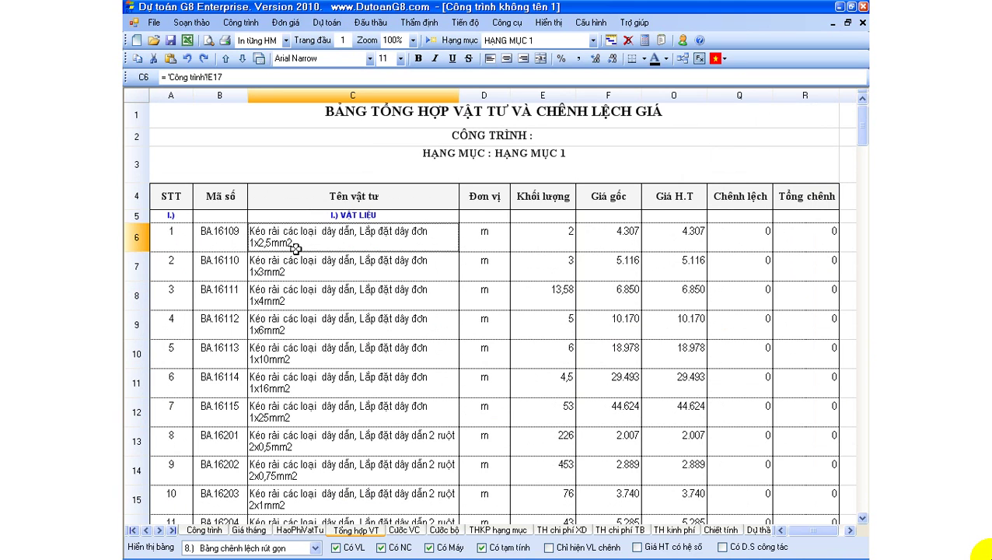
pyautogui.click(223, 238)
pyautogui.moveTo(223, 238); pyautogui.dragTo(332, 365)
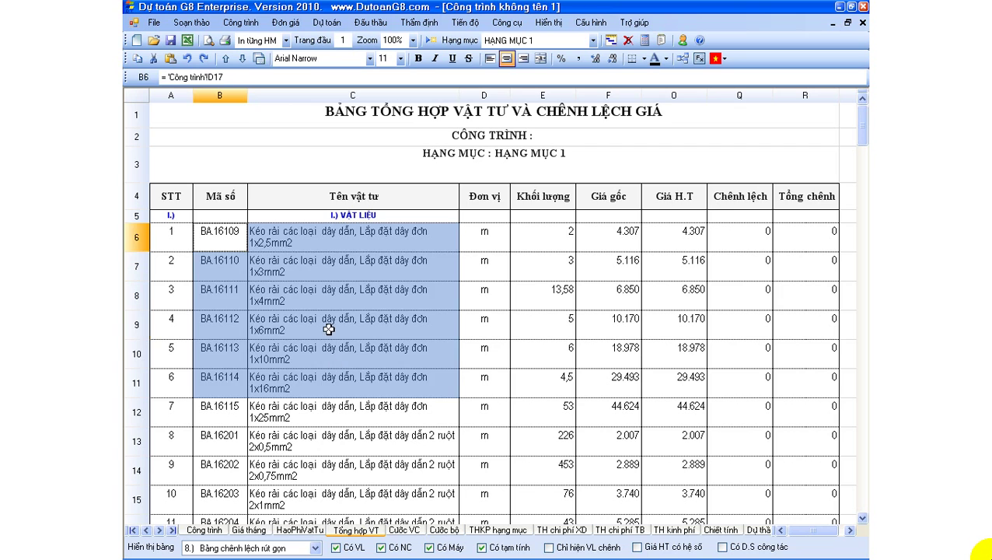
pyautogui.click(220, 225)
pyautogui.moveTo(220, 232); pyautogui.dragTo(228, 326)
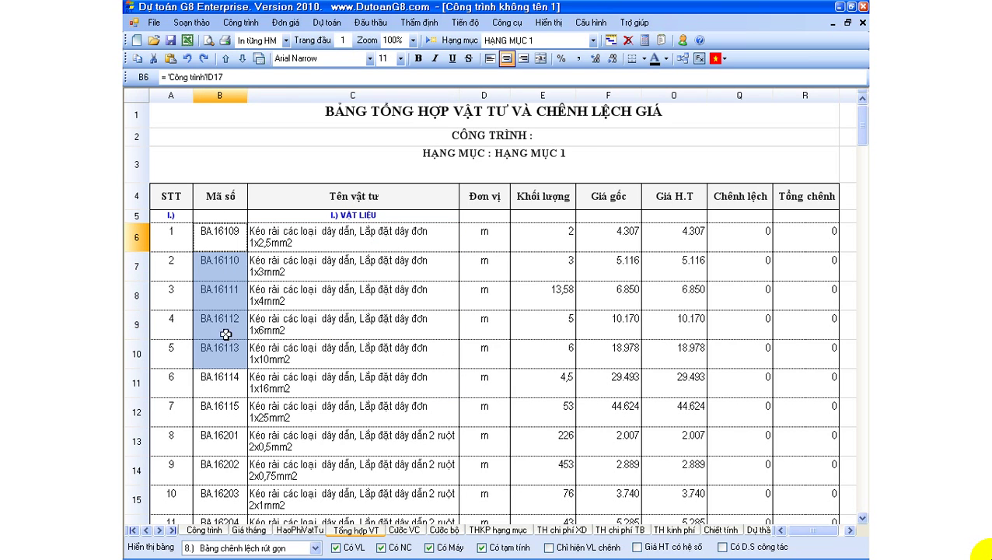
pyautogui.click(209, 241)
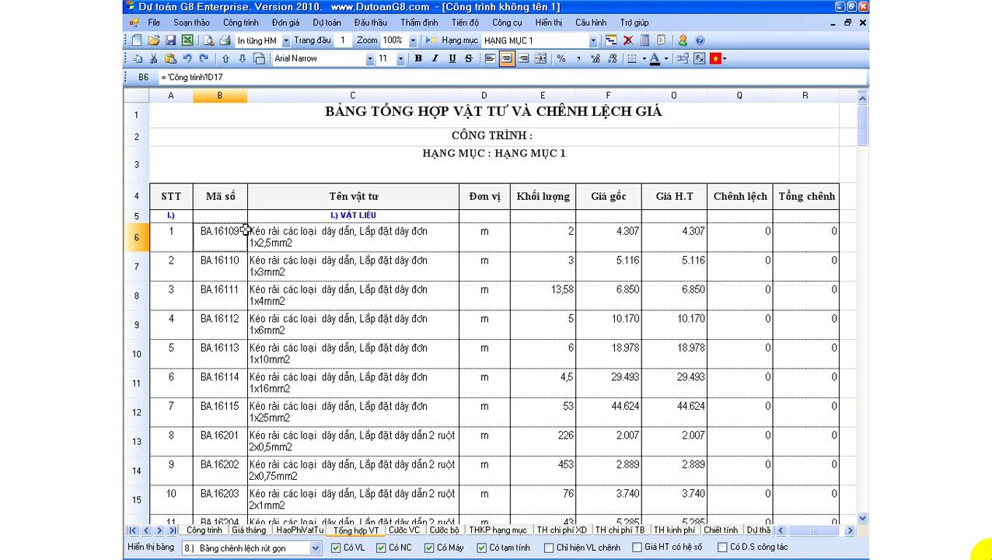
# Examine the CA-coded excavation items and the A24-coded materials further down the VẬT LIỆU section of the material summary
pyautogui.scroll(-1, 294, 379)
pyautogui.scroll(-4, 294, 379)
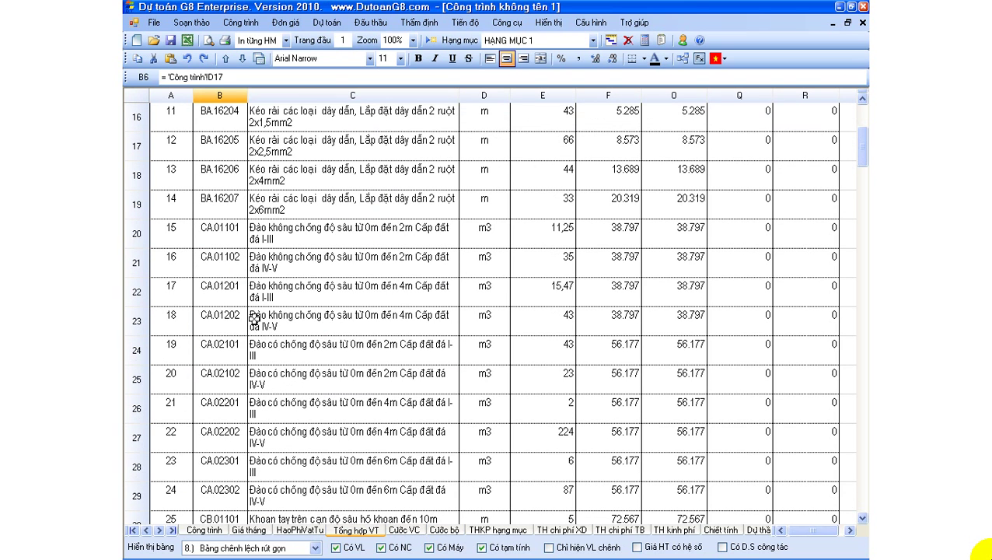
pyautogui.moveTo(218, 234); pyautogui.dragTo(224, 379)
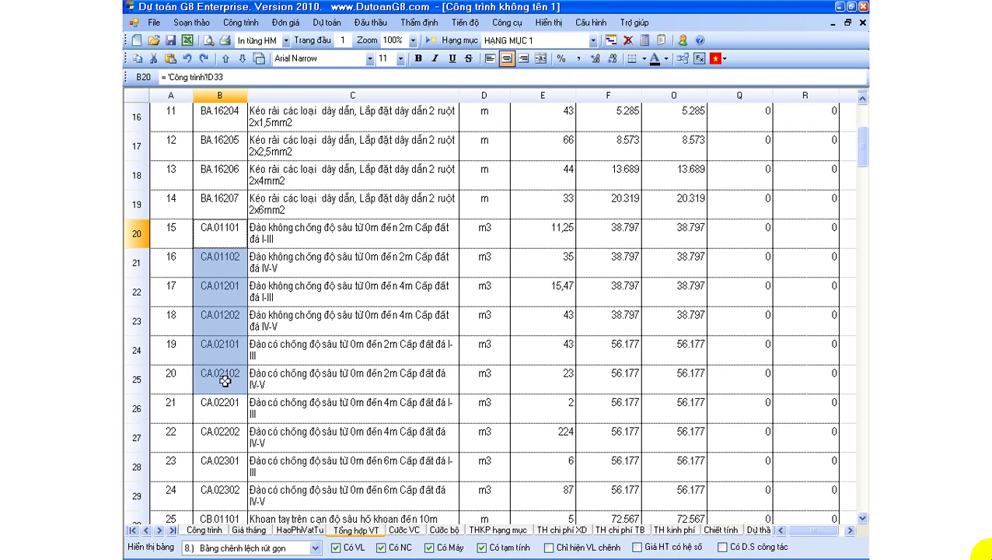
pyautogui.click(237, 241)
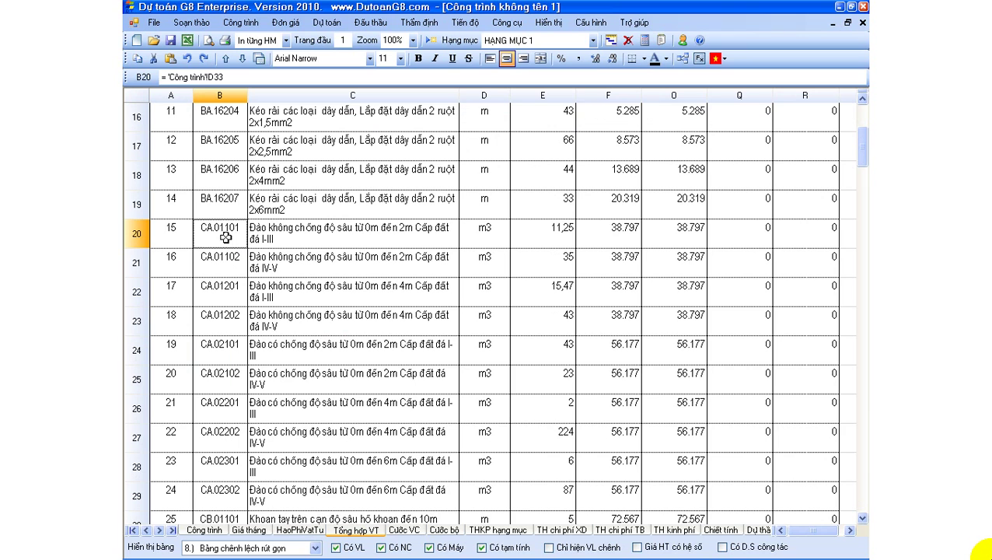
pyautogui.scroll(-6, 372, 398)
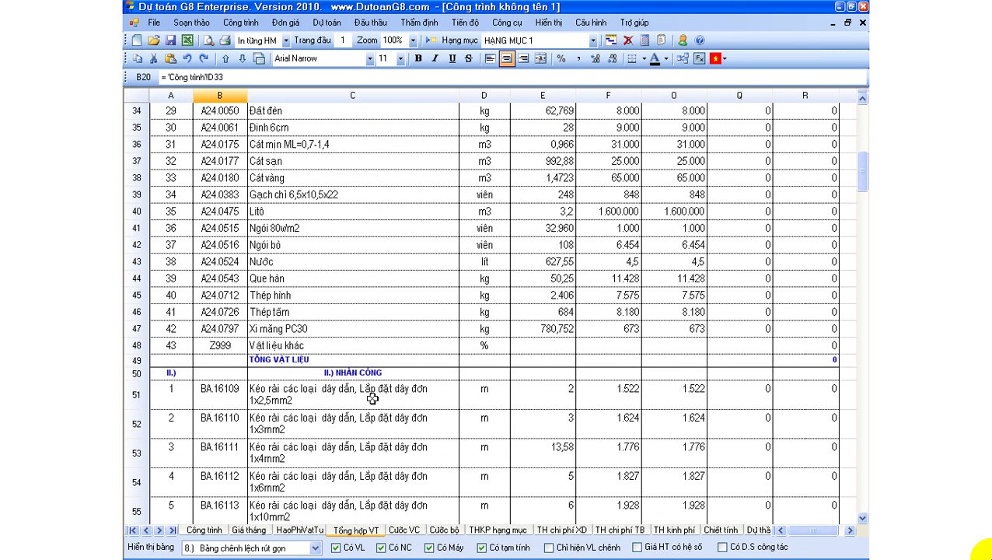
pyautogui.scroll(3, 372, 398)
pyautogui.moveTo(278, 292); pyautogui.dragTo(309, 468)
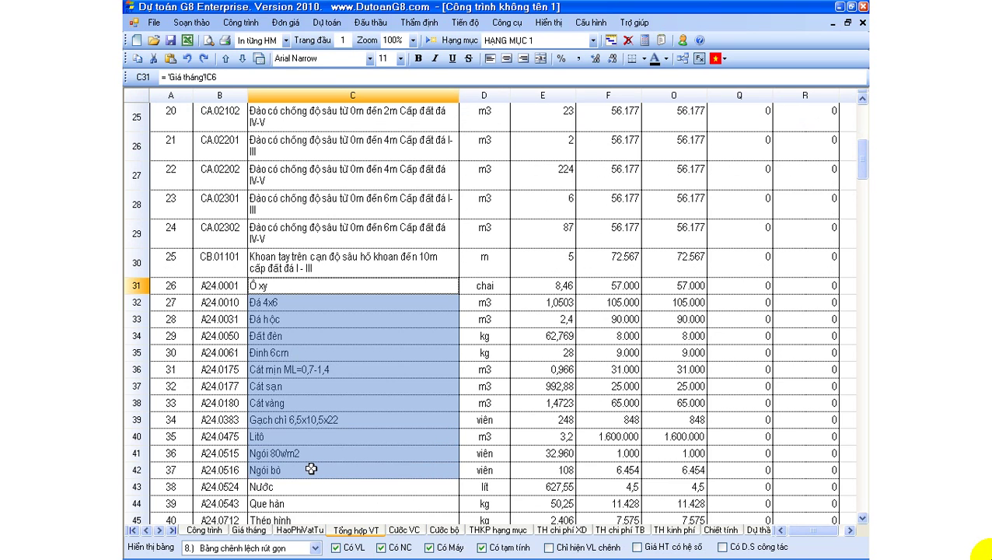
pyautogui.scroll(8, 307, 465)
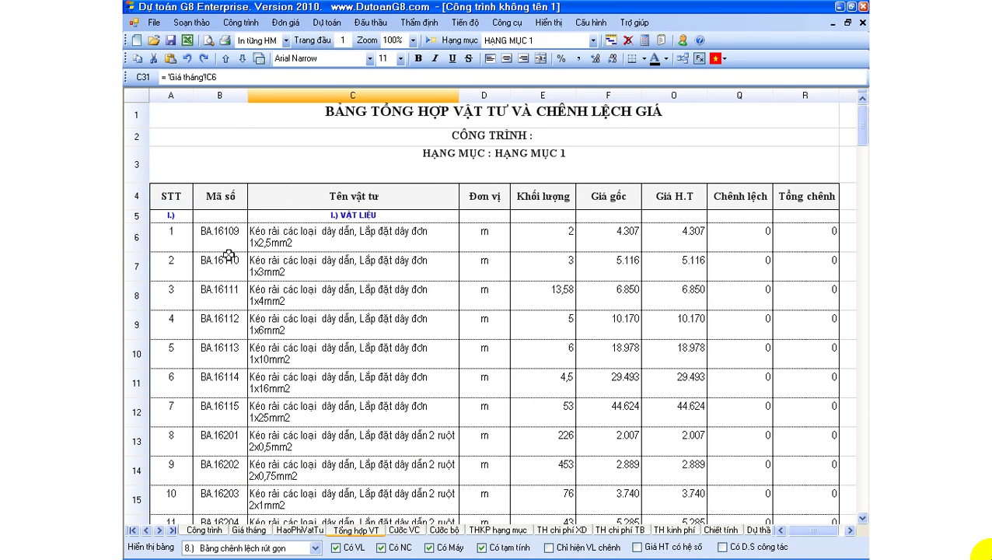
pyautogui.click(227, 244)
# Go back to the Công trình sheet and check the material breakdown of work items AE.11124, AF.11111 and AI.11121
pyautogui.click(203, 530)
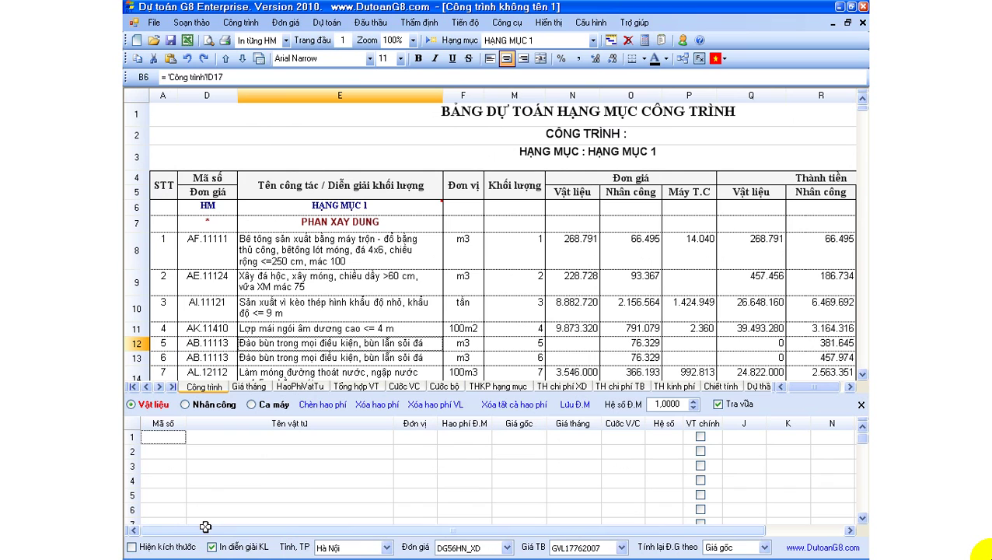
pyautogui.click(329, 293)
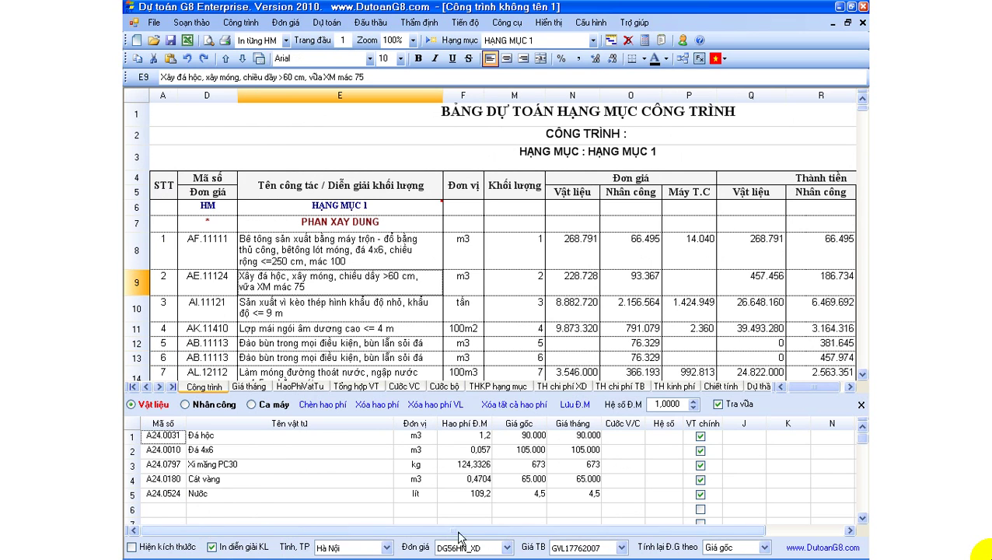
pyautogui.moveTo(469, 549)
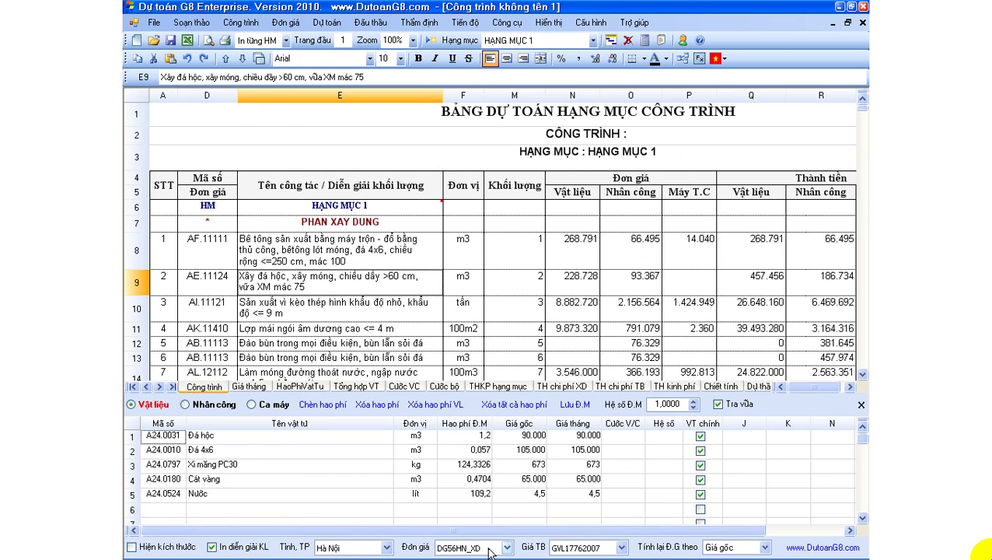
pyautogui.click(353, 309)
pyautogui.click(340, 265)
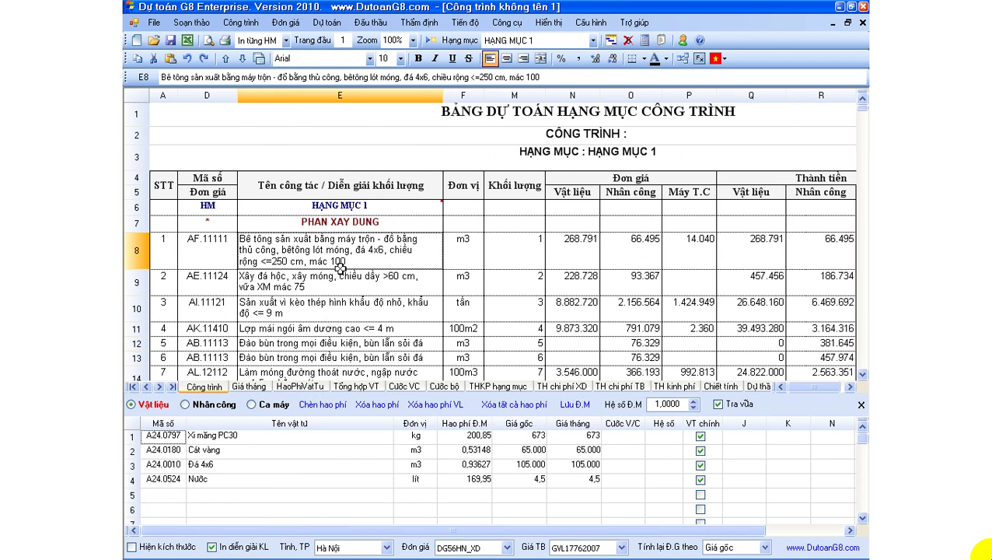
pyautogui.scroll(-1, 340, 269)
pyautogui.scroll(1, 340, 269)
pyautogui.moveTo(219, 249); pyautogui.dragTo(216, 356)
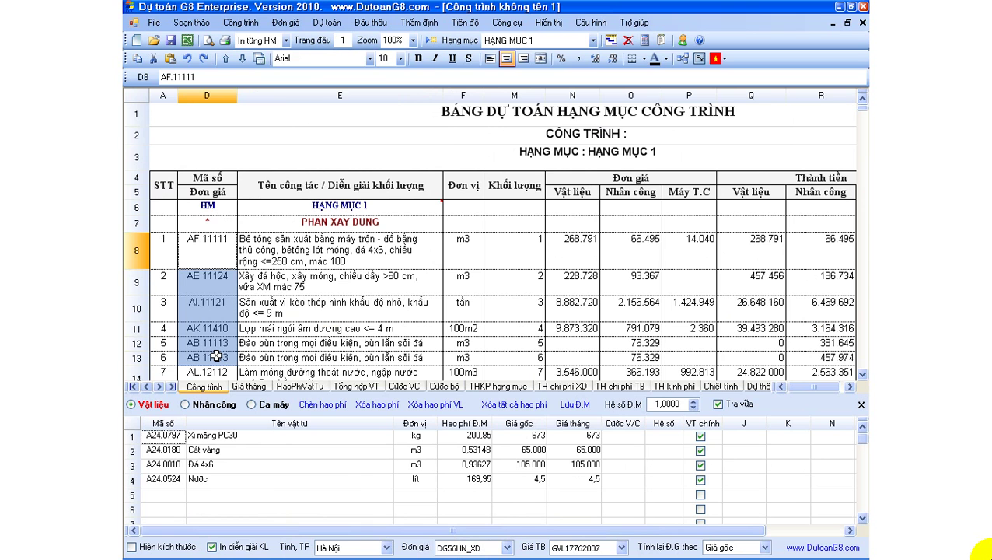
pyautogui.click(330, 311)
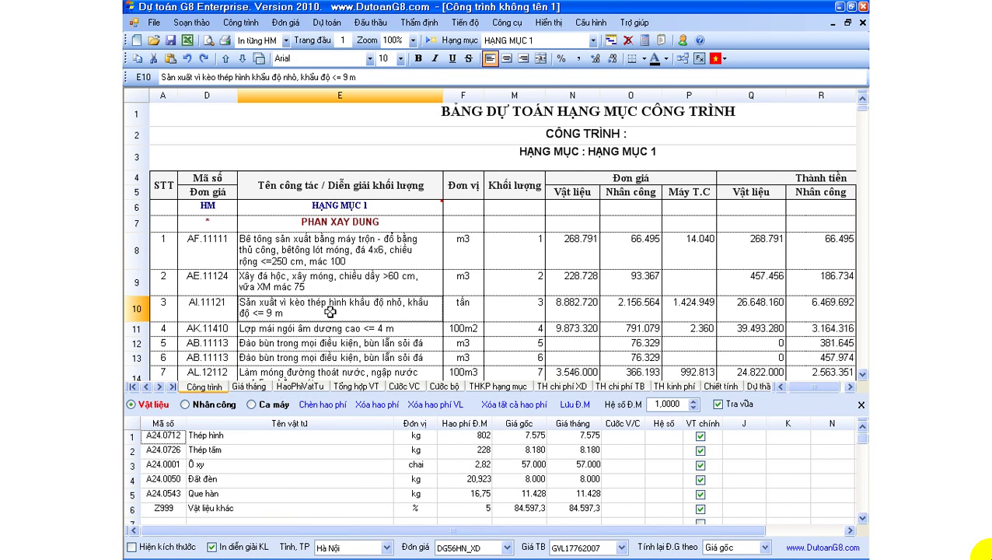
# Review the BA-coded and CA-coded work items further down the estimate, from BA.16109 and CA.01102 on
pyautogui.scroll(-3, 330, 311)
pyautogui.moveTo(219, 242); pyautogui.dragTo(225, 321)
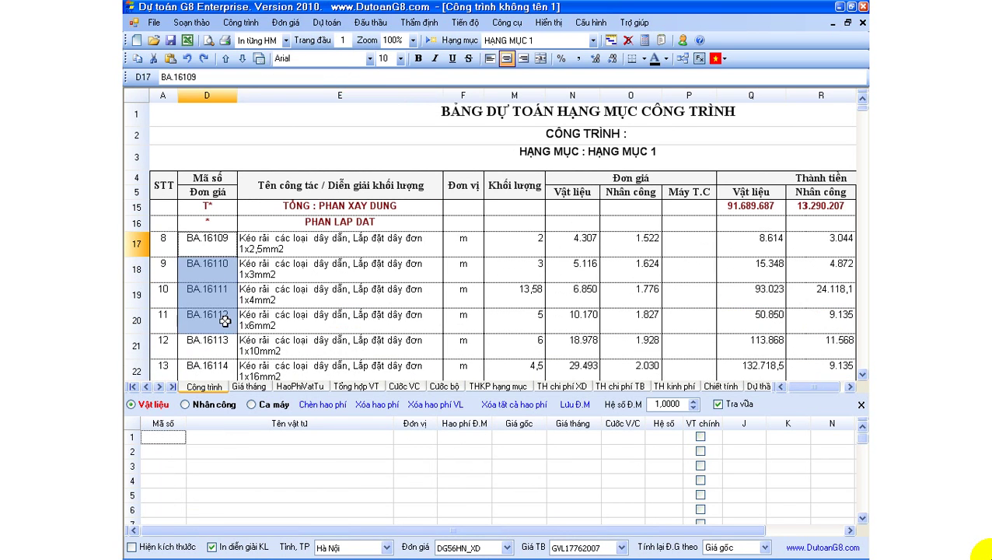
pyautogui.scroll(-5, 224, 321)
pyautogui.moveTo(217, 237); pyautogui.dragTo(229, 336)
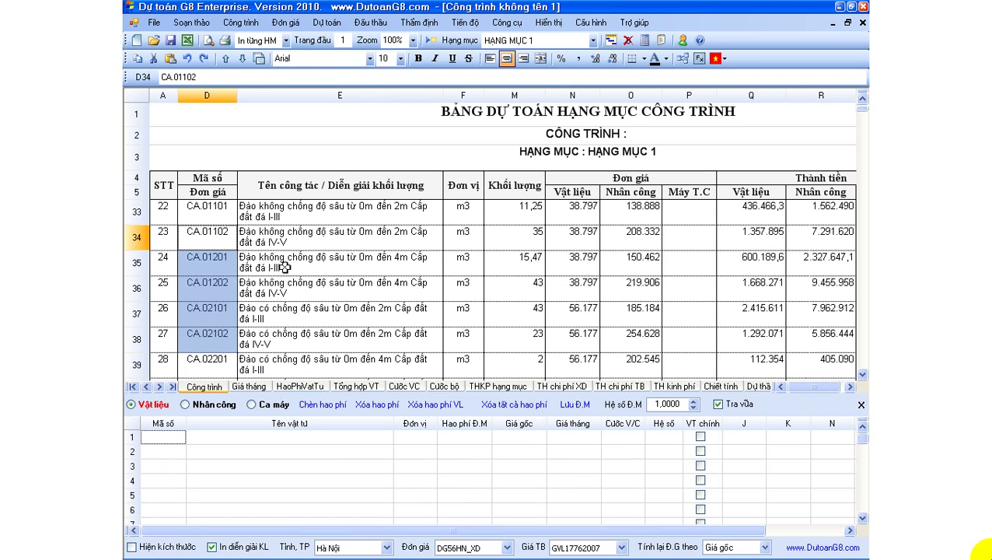
pyautogui.click(286, 266)
pyautogui.scroll(10, 284, 265)
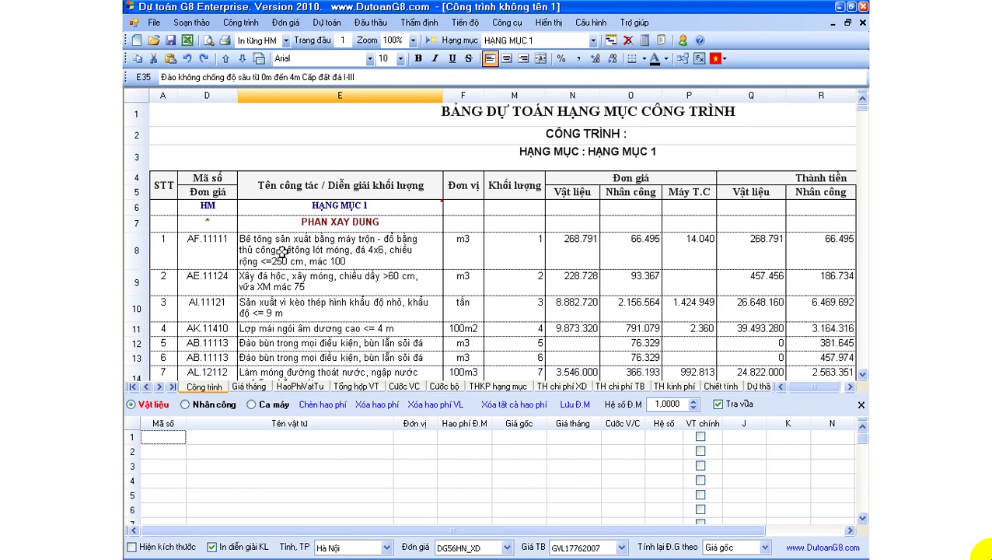
# Choose the DG56HN_LD unit price set and convert the unit prices and norms of the whole project to it
pyautogui.click(283, 252)
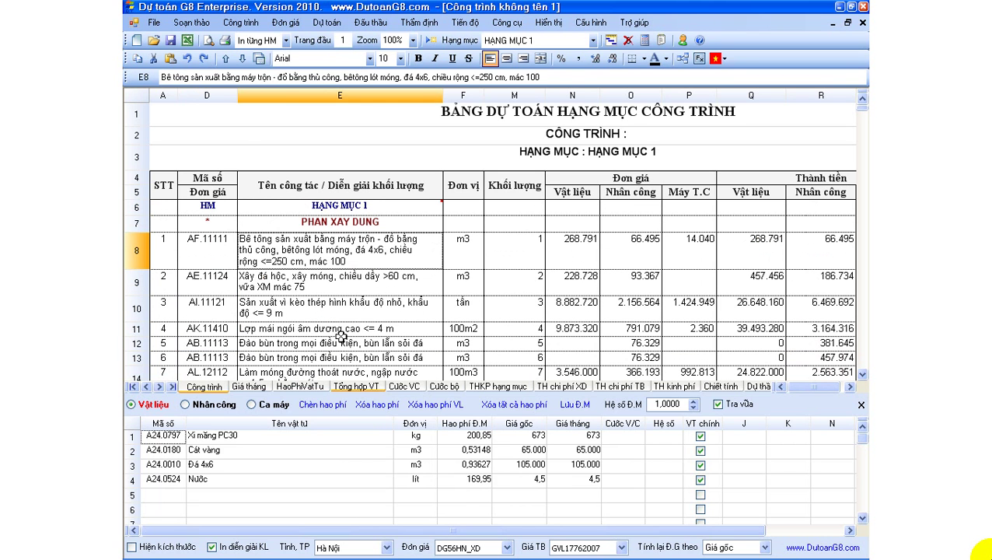
pyautogui.click(495, 547)
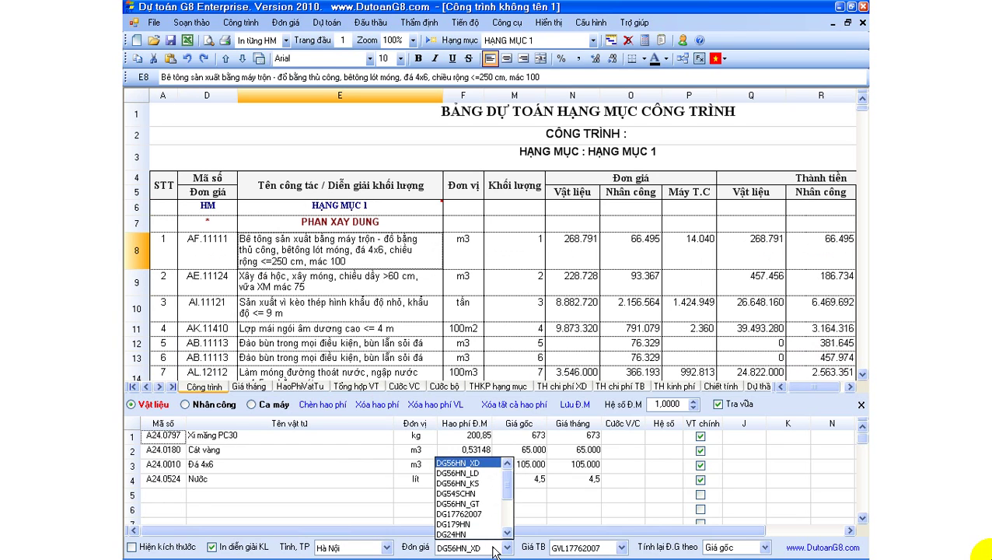
pyautogui.click(483, 474)
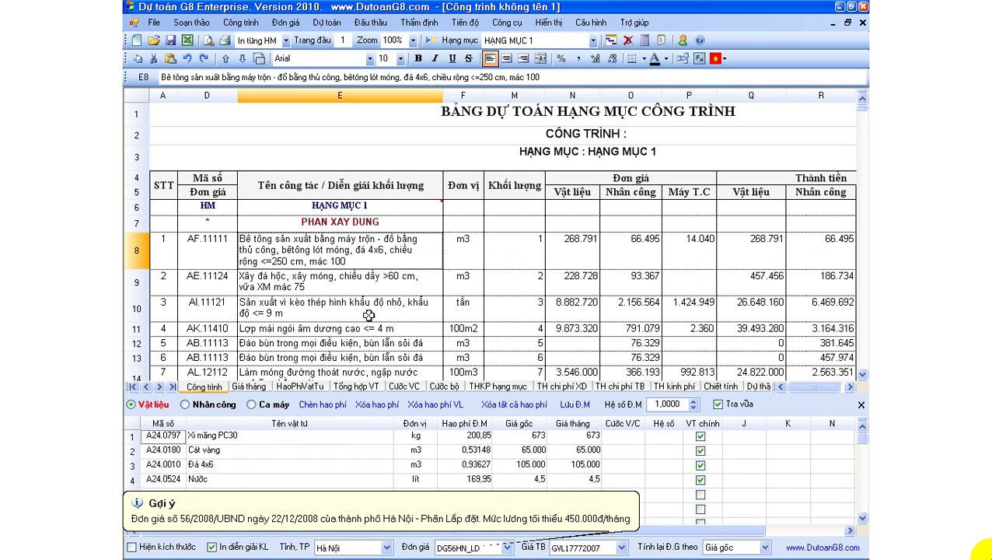
pyautogui.click(346, 284)
pyautogui.click(244, 24)
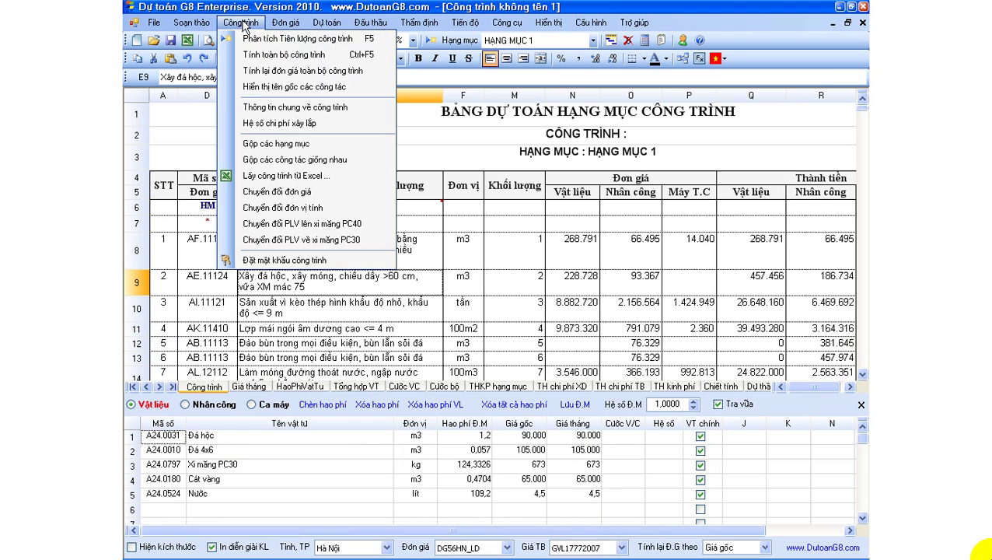
pyautogui.click(313, 192)
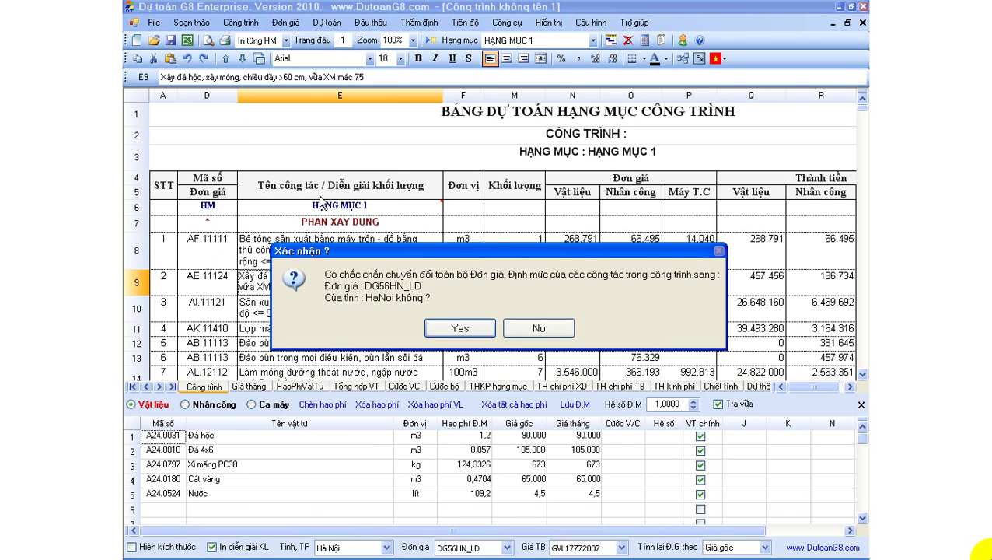
pyautogui.click(476, 333)
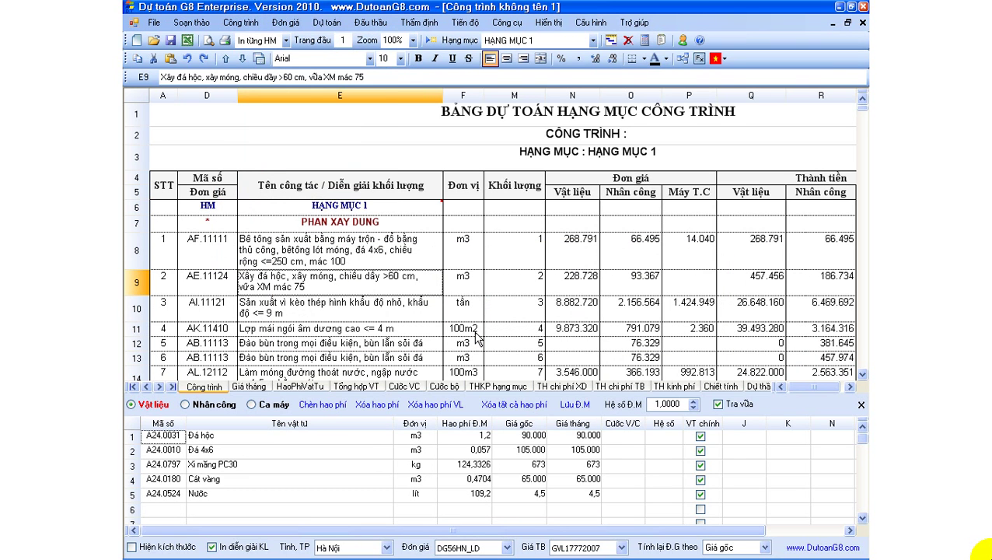
pyautogui.click(491, 322)
# Check work item AI.11121 in the converted estimate and the first VẬT LIỆU rows of the Tổng hợp VT sheet
pyautogui.click(350, 303)
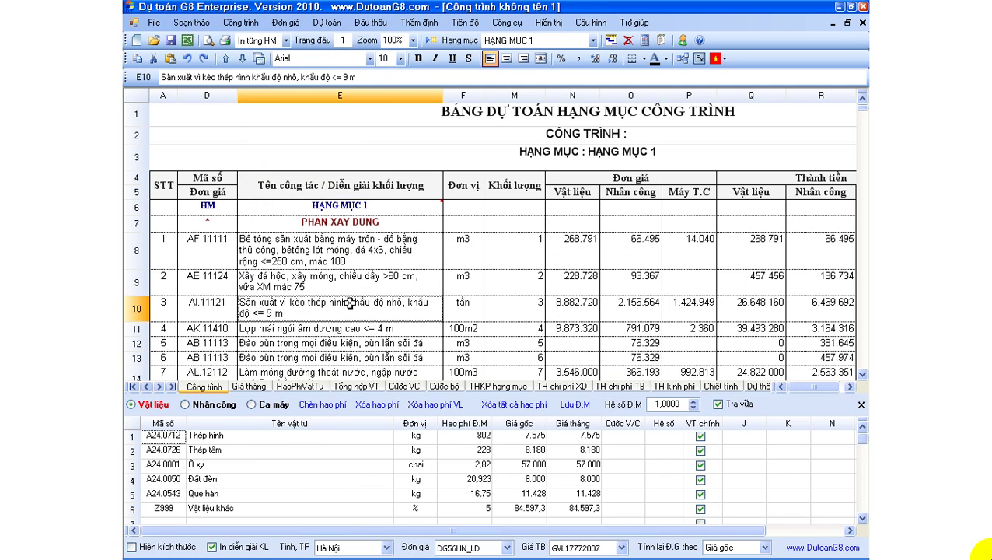
pyautogui.scroll(-5, 350, 303)
pyautogui.click(357, 381)
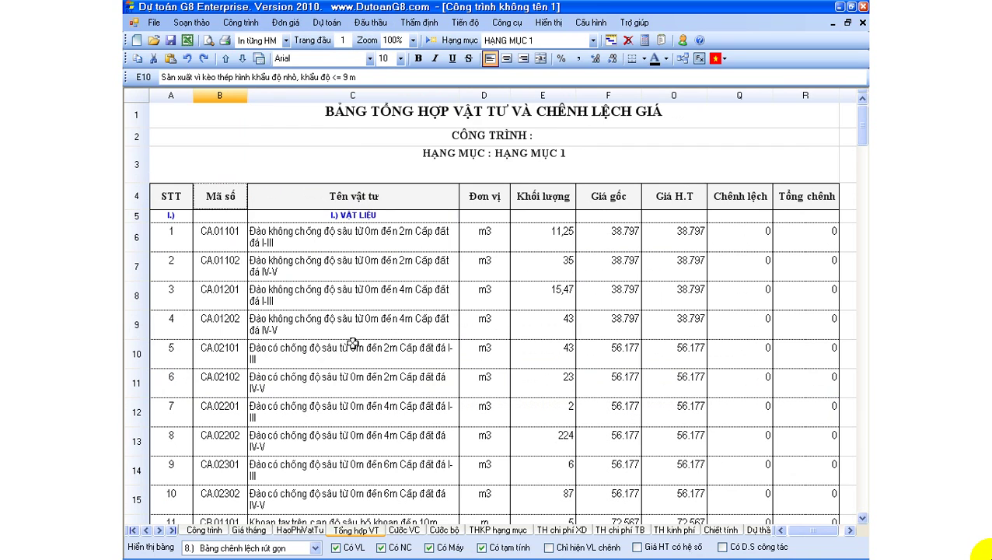
pyautogui.moveTo(225, 237); pyautogui.dragTo(356, 363)
pyautogui.click(352, 327)
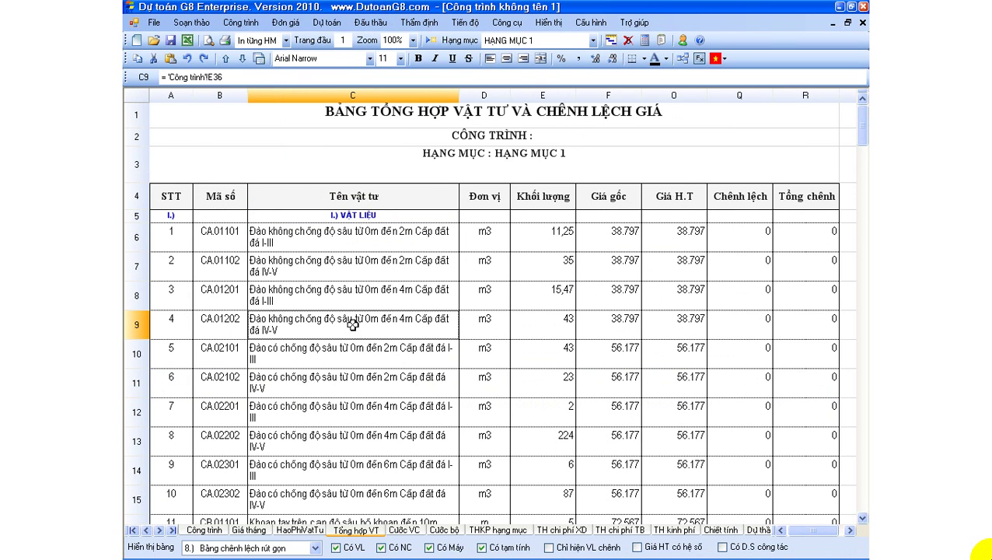
# Examine the A33-coded "Dây dẫn điện" electric wire materials in the converted material summary
pyautogui.scroll(-10, 352, 325)
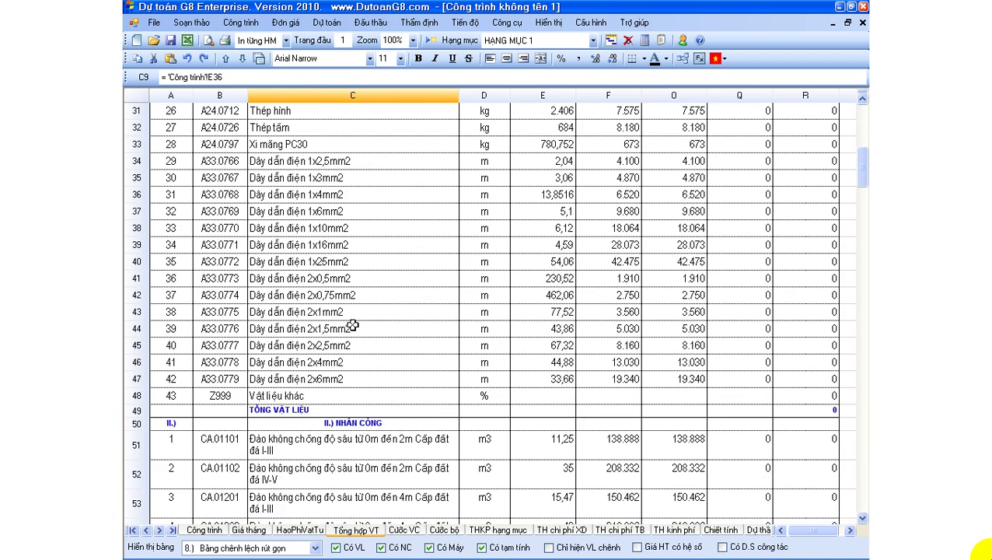
pyautogui.scroll(1, 352, 326)
pyautogui.moveTo(226, 214); pyautogui.dragTo(299, 268)
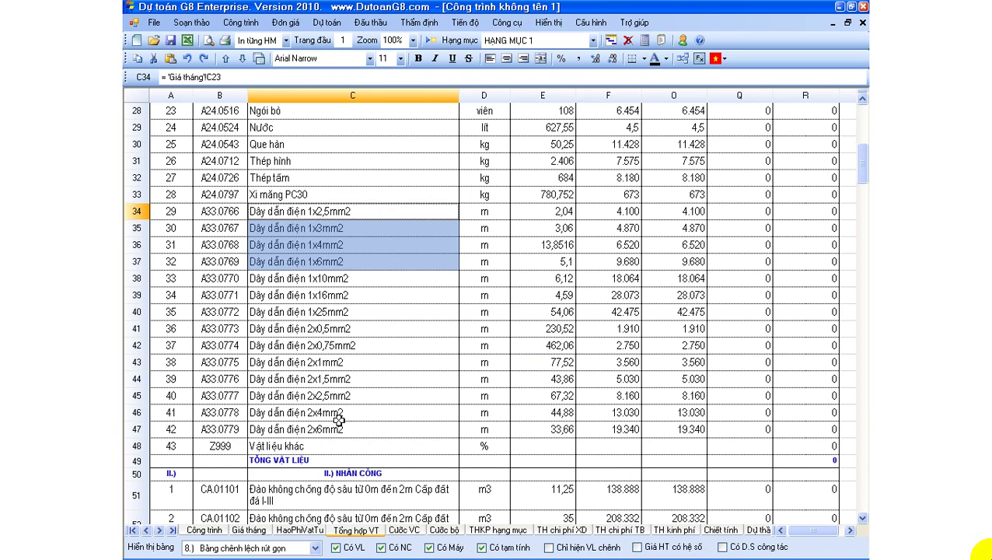
pyautogui.moveTo(338, 418); pyautogui.dragTo(334, 379)
pyautogui.moveTo(329, 328); pyautogui.dragTo(320, 270)
pyautogui.click(319, 278)
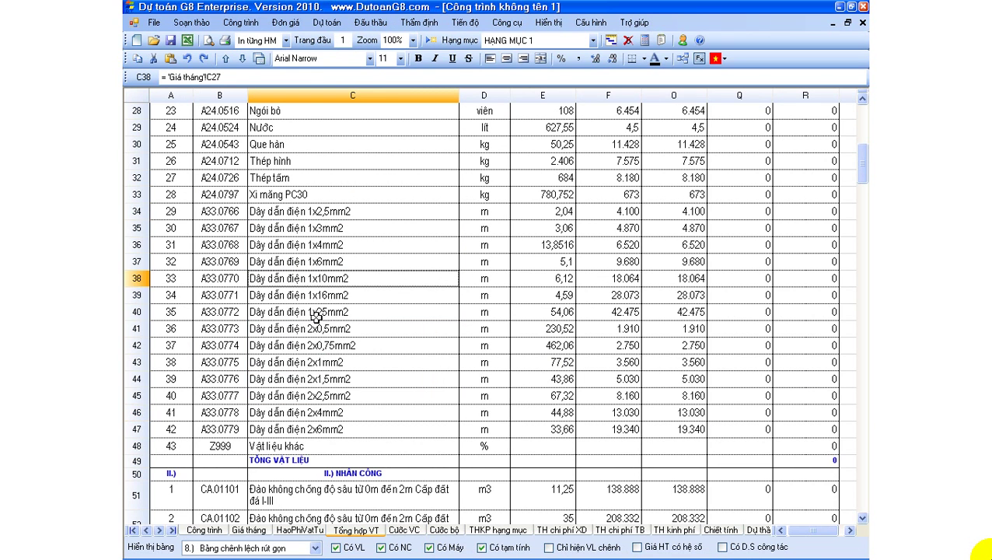
pyautogui.scroll(9, 316, 312)
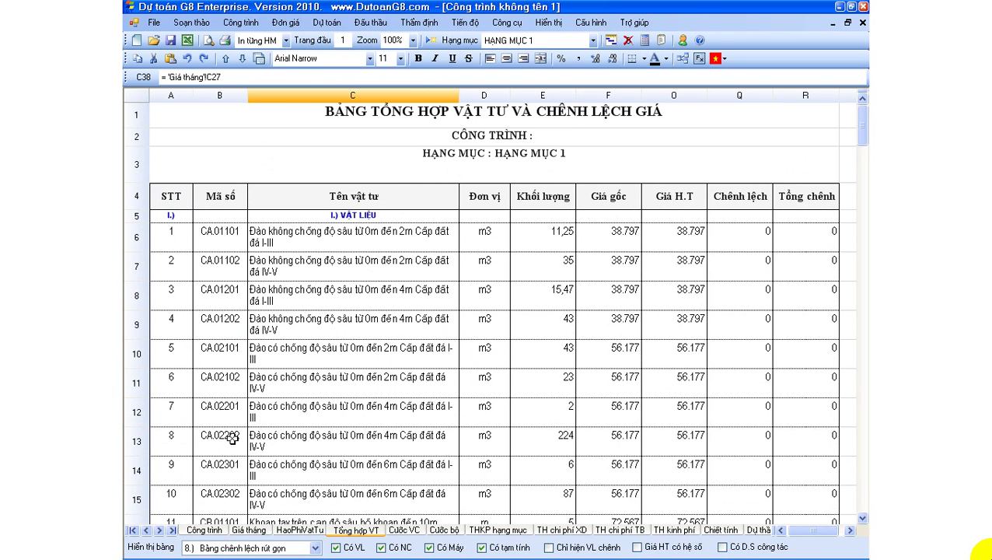
# Choose the DG56HN_KS unit price set and convert the unit prices and norms of the whole project to it
pyautogui.moveTo(223, 233); pyautogui.dragTo(541, 370)
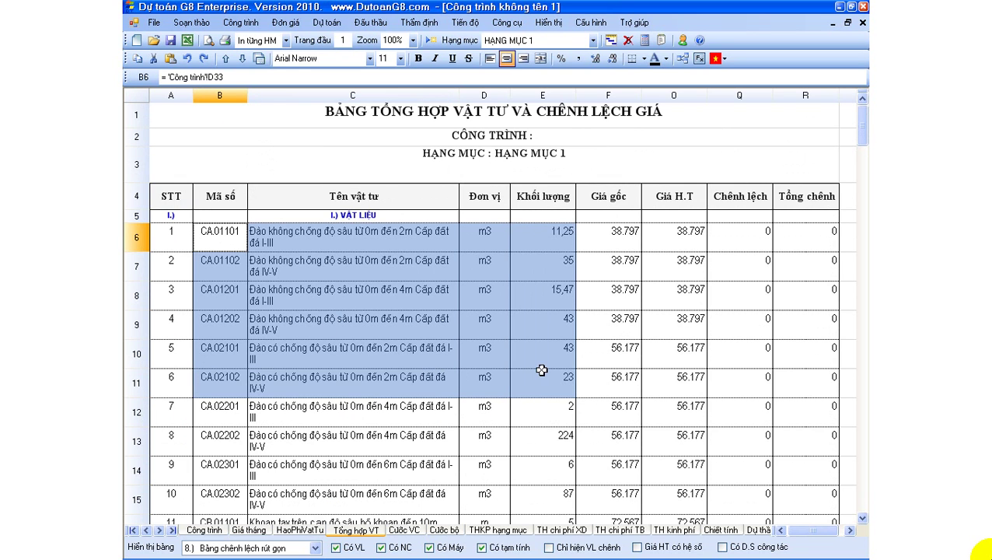
pyautogui.click(204, 529)
pyautogui.click(331, 302)
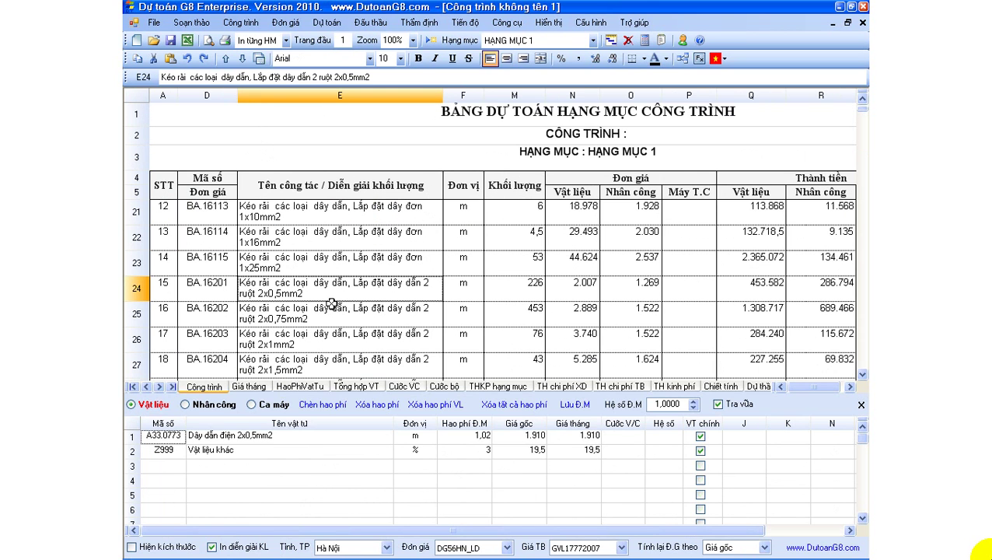
pyautogui.click(506, 547)
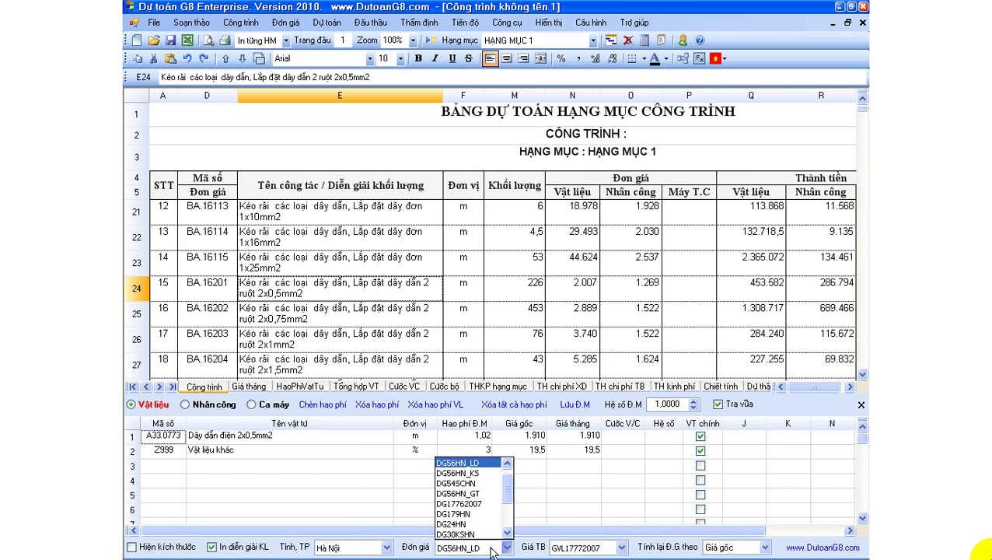
pyautogui.click(476, 473)
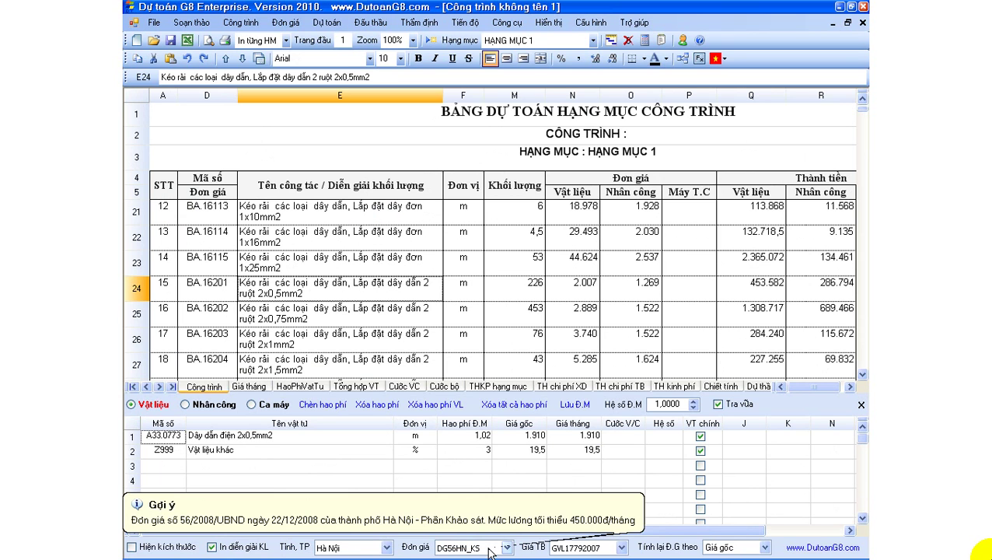
pyautogui.click(309, 304)
pyautogui.click(249, 27)
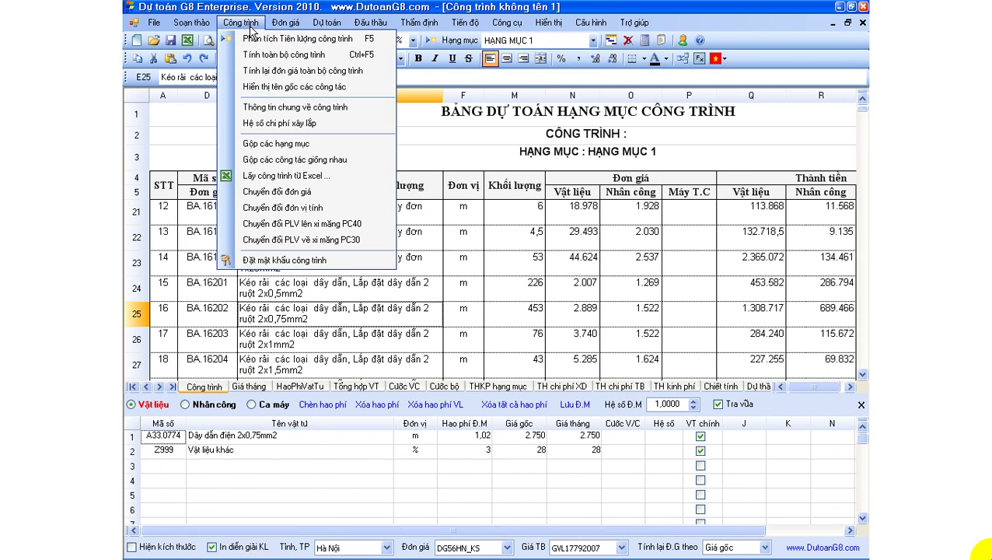
pyautogui.click(289, 194)
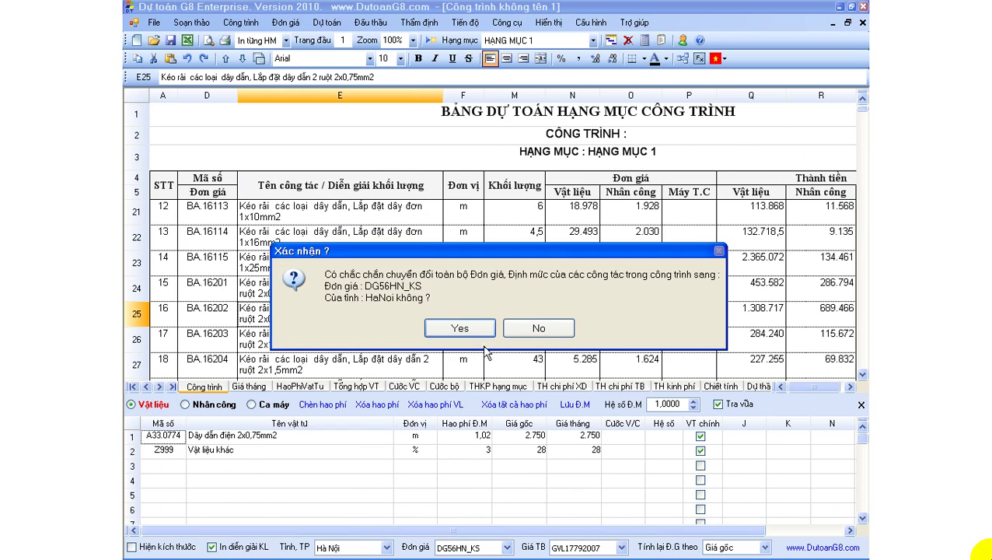
pyautogui.click(478, 332)
pyautogui.click(482, 320)
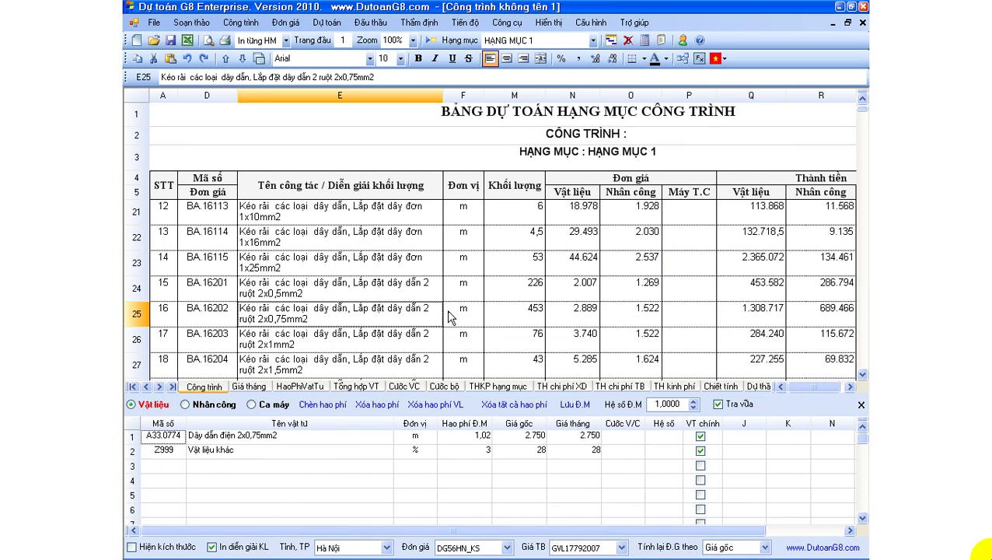
# Check the material, labour and machine consumption of the first work items, from AF.11111 on, in the HaoPhiVatTu sheet
pyautogui.click(359, 294)
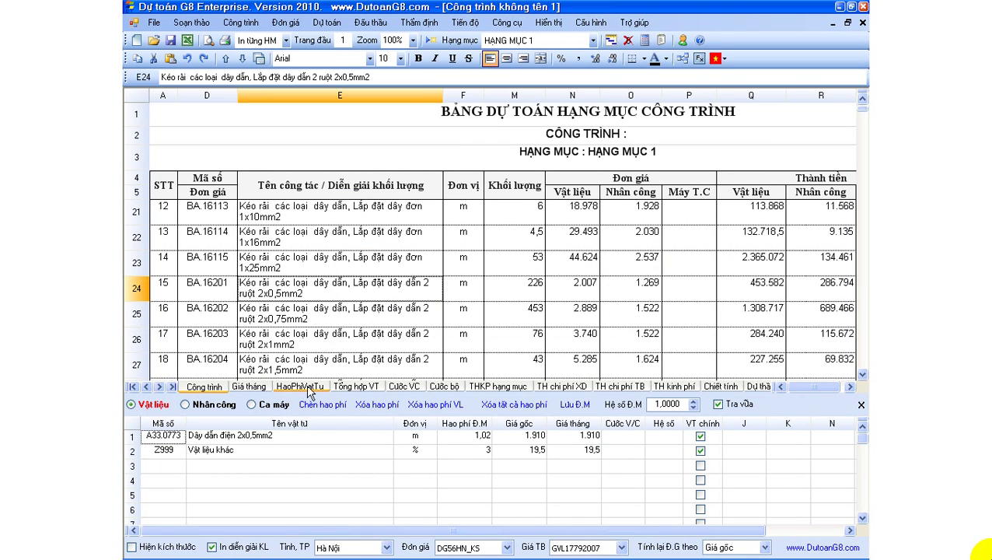
pyautogui.click(283, 388)
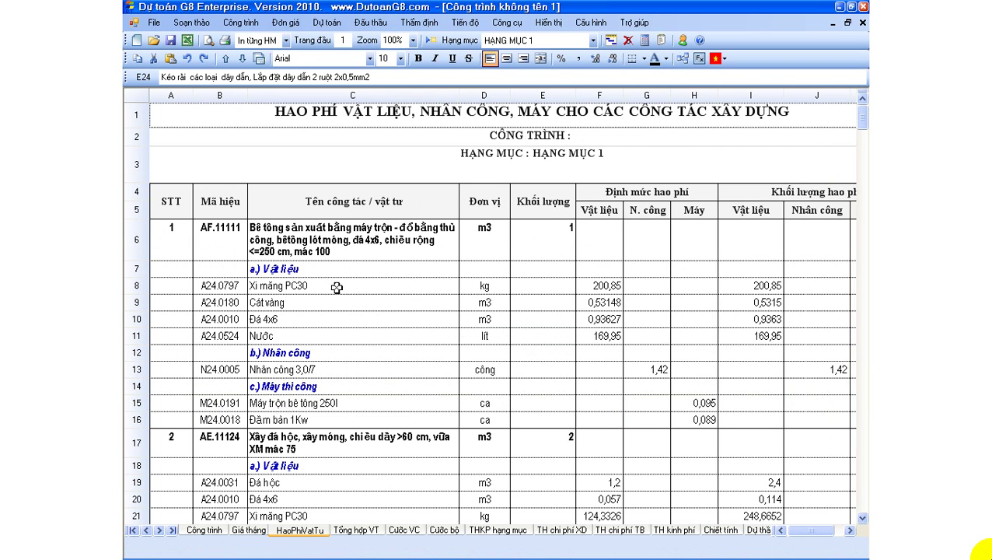
pyautogui.click(332, 287)
pyautogui.moveTo(224, 236); pyautogui.dragTo(412, 374)
pyautogui.click(376, 318)
pyautogui.scroll(-11, 376, 319)
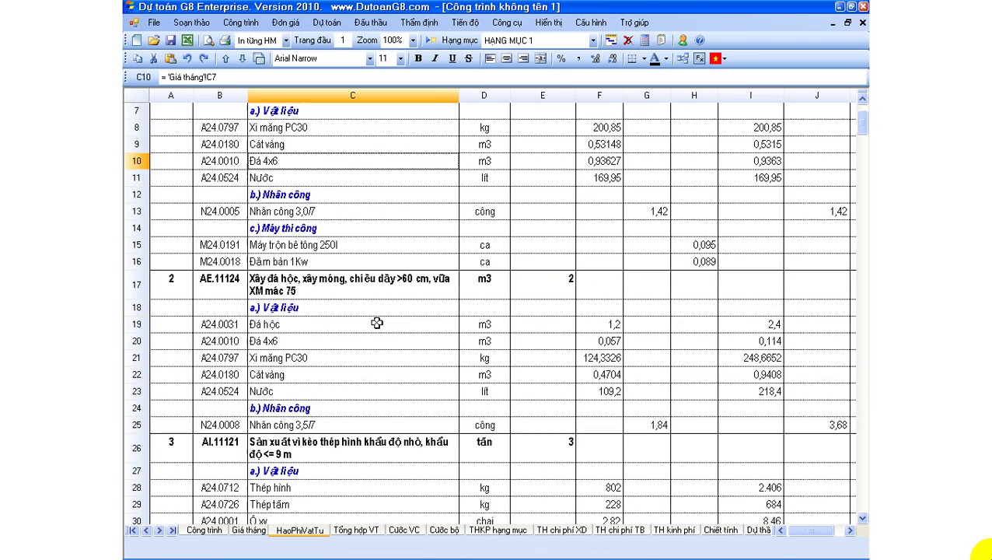
# Review the material and labour consumption of the BA-coded wiring work items BA.16111 to BA.16113
pyautogui.scroll(-14, 376, 324)
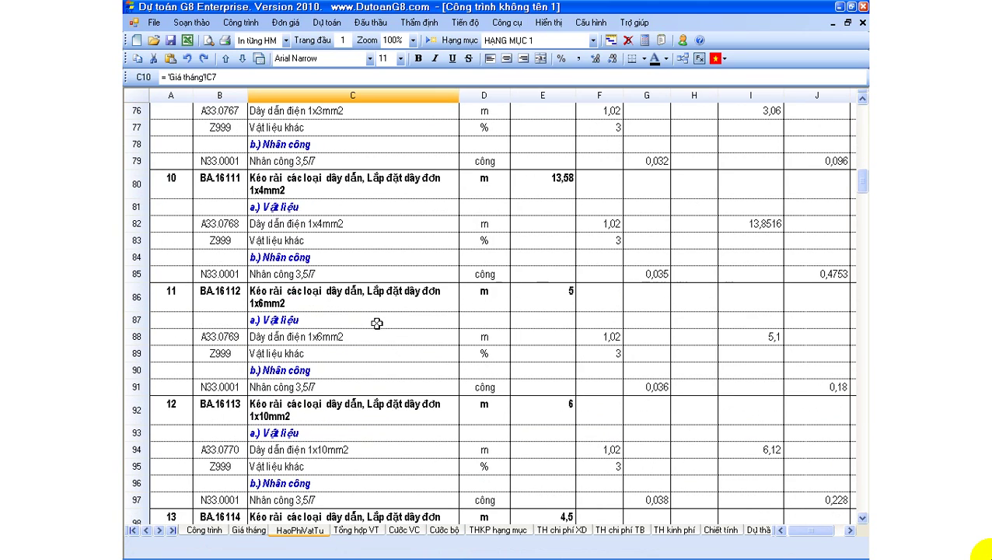
pyautogui.moveTo(225, 158); pyautogui.dragTo(475, 417)
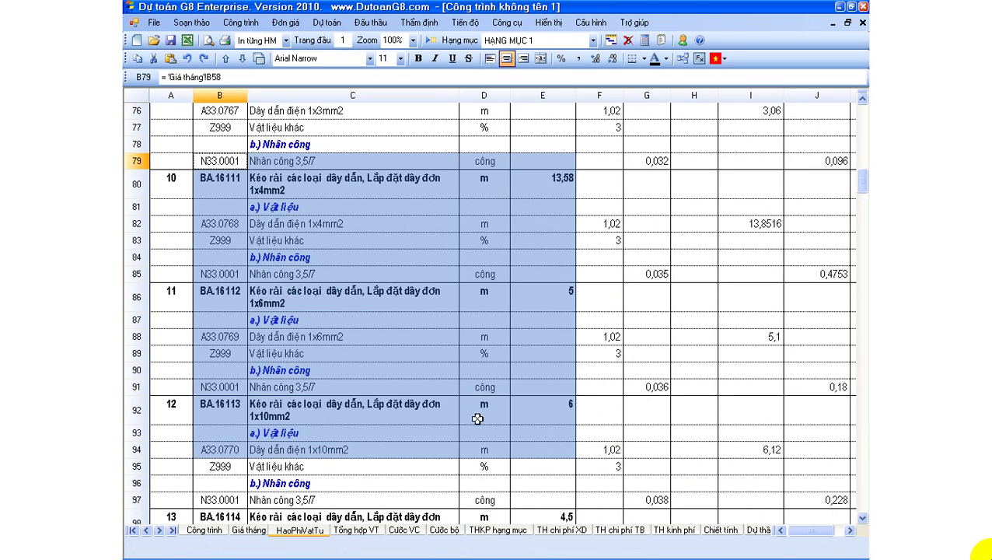
pyautogui.click(402, 400)
pyautogui.moveTo(286, 204); pyautogui.dragTo(311, 373)
pyautogui.click(312, 359)
# Review the material and labour consumption of the CA-coded excavation work items, from CA.01101 on
pyautogui.scroll(-20, 311, 361)
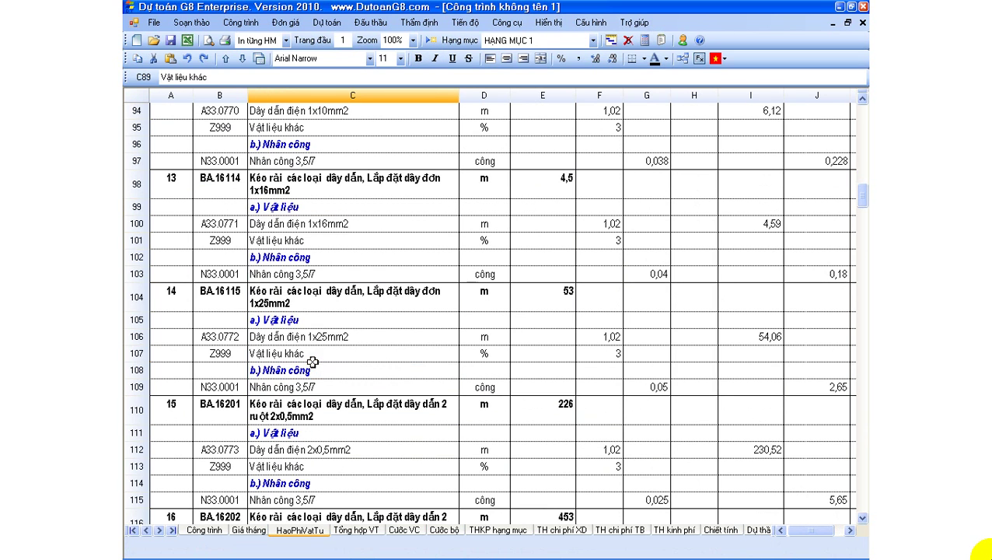
pyautogui.scroll(-2, 311, 359)
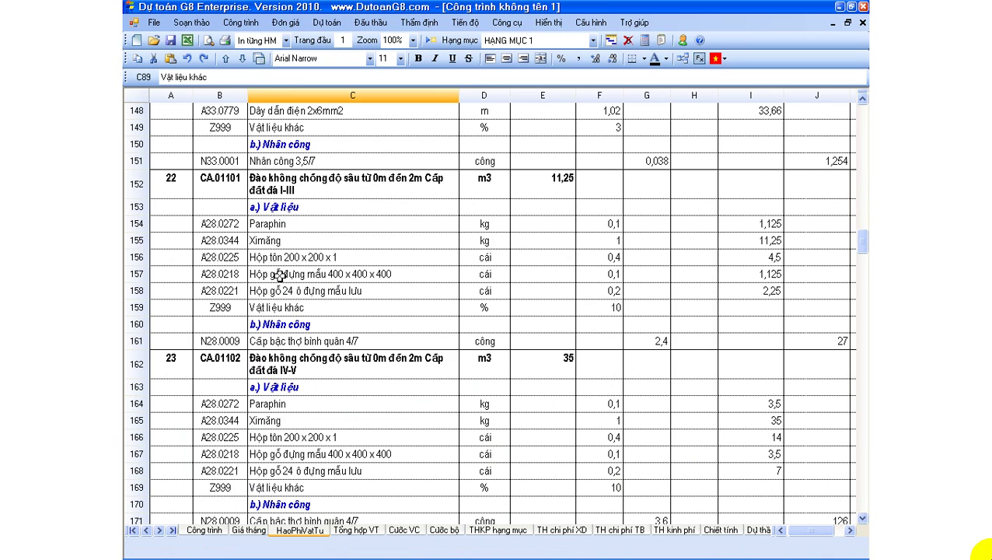
pyautogui.moveTo(218, 160); pyautogui.dragTo(486, 436)
pyautogui.click(305, 224)
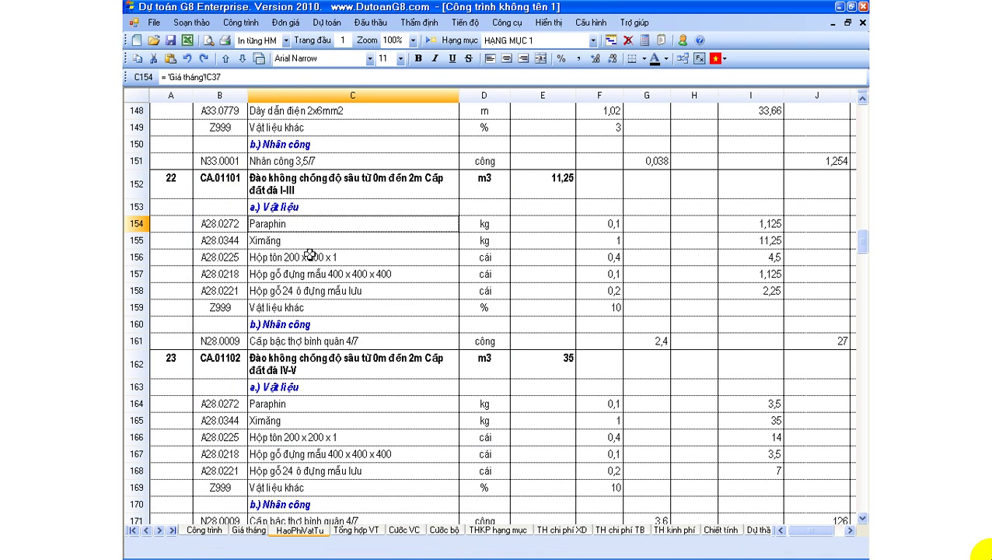
pyautogui.click(308, 258)
pyautogui.click(305, 290)
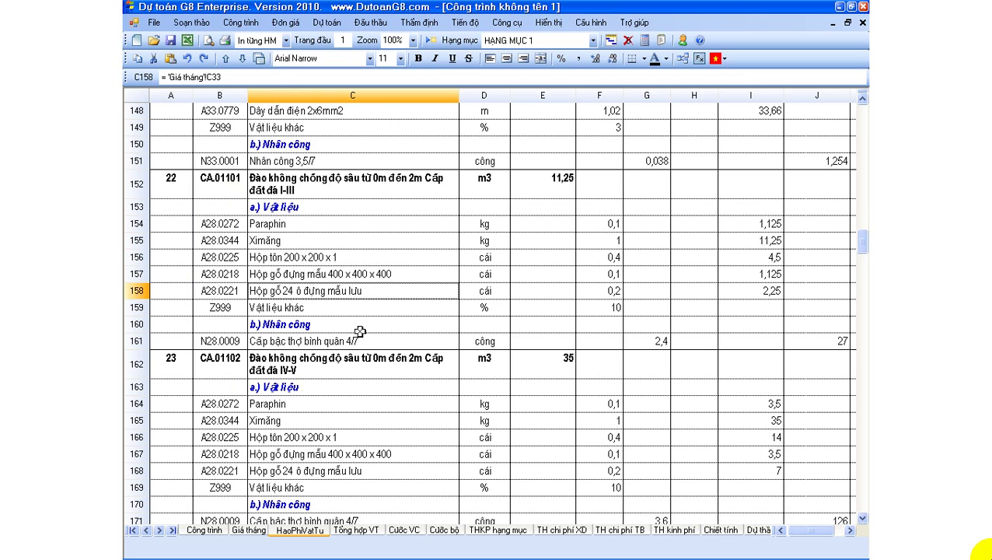
pyautogui.scroll(-3, 356, 340)
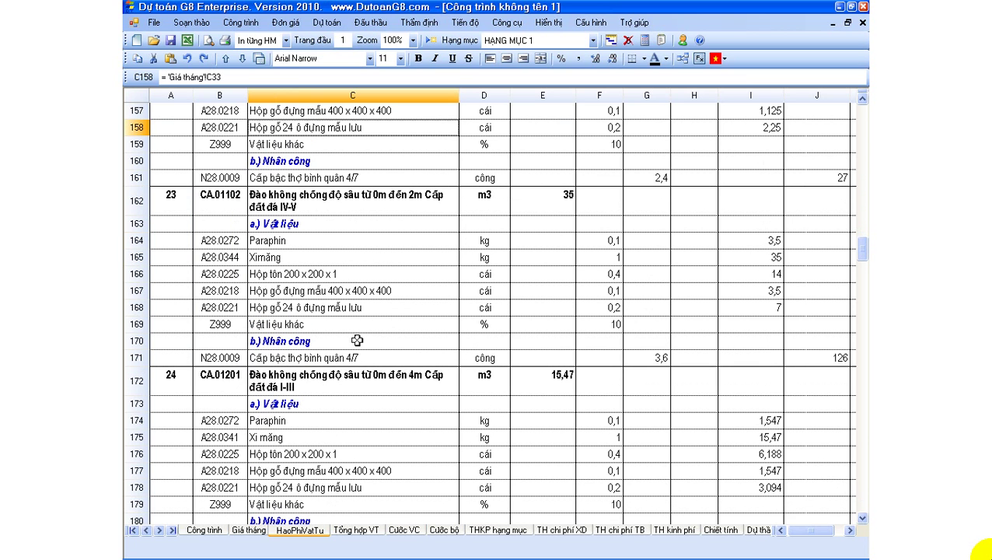
# Examine the A24-coded and A28-coded materials in the Tổng hợp VT summary sheet
pyautogui.click(370, 532)
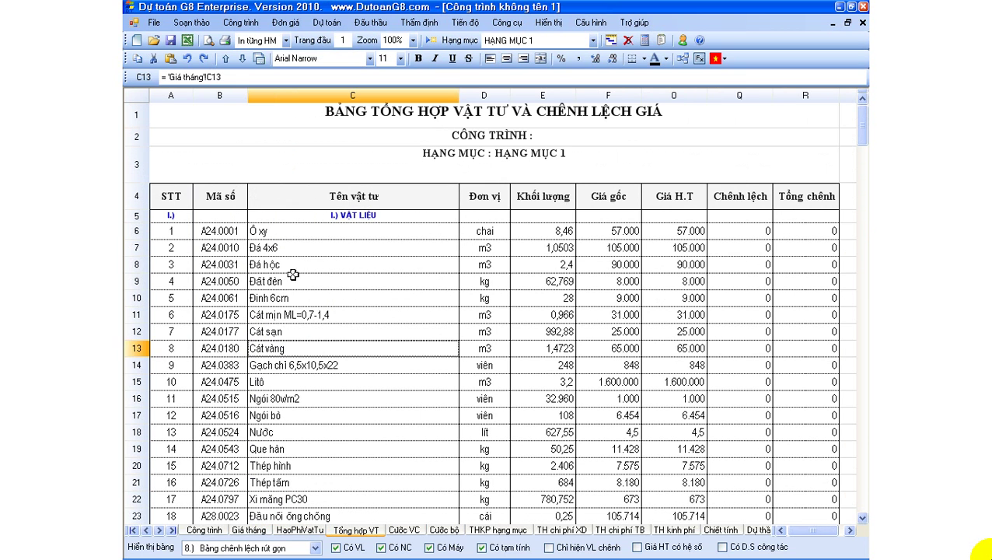
pyautogui.moveTo(277, 231); pyautogui.dragTo(308, 397)
pyautogui.scroll(-4, 308, 397)
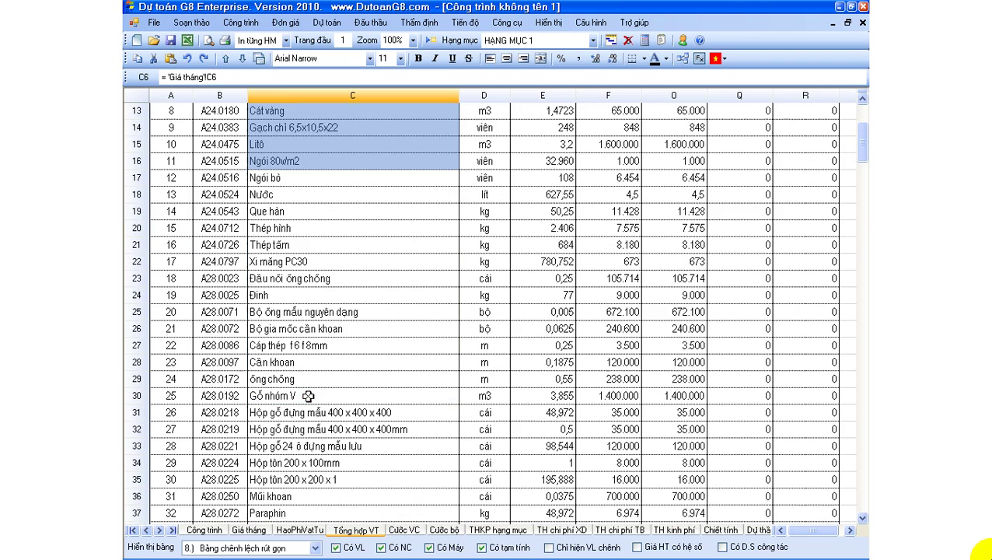
pyautogui.scroll(-2, 308, 395)
pyautogui.moveTo(284, 211); pyautogui.dragTo(313, 376)
pyautogui.scroll(-3, 325, 414)
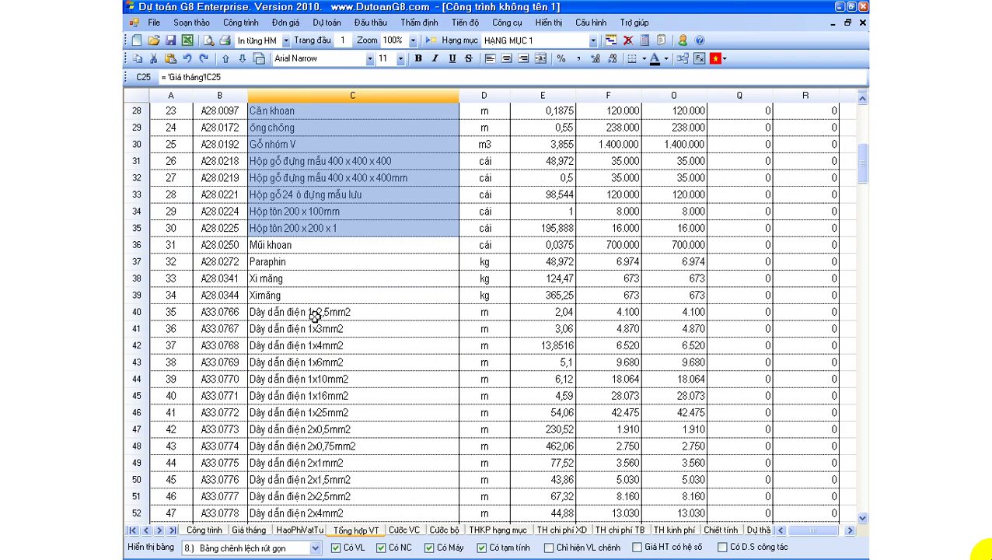
# Examine the A33-coded wire materials and the labour and machine sections, and return to the first material codes
pyautogui.moveTo(315, 312); pyautogui.dragTo(338, 469)
pyautogui.scroll(-10, 339, 469)
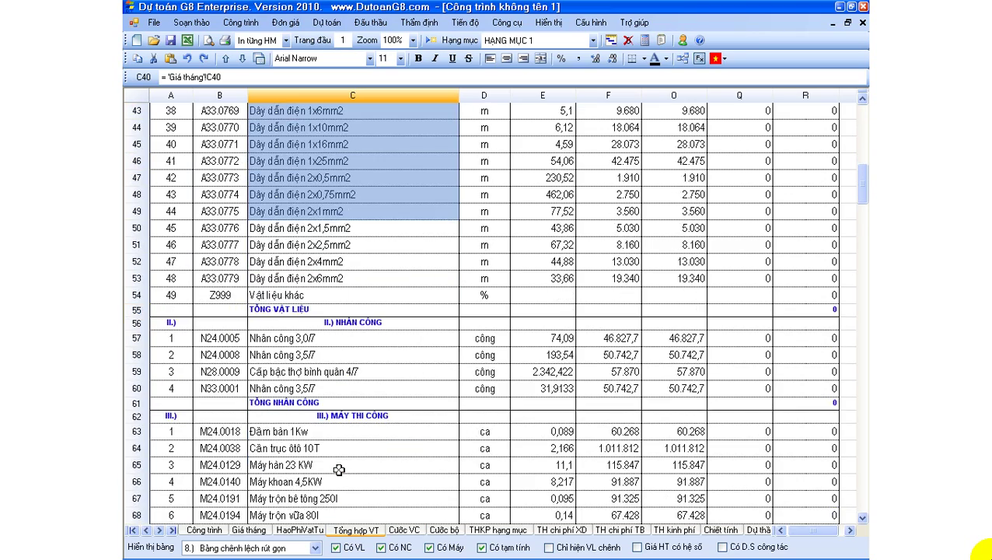
pyautogui.scroll(19, 338, 468)
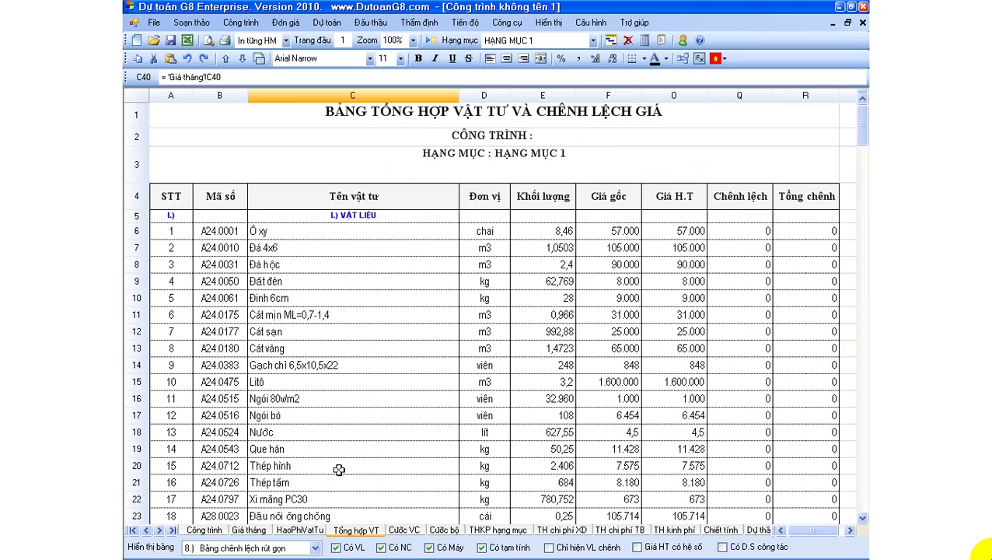
pyautogui.moveTo(223, 231); pyautogui.dragTo(224, 281)
pyautogui.click(224, 281)
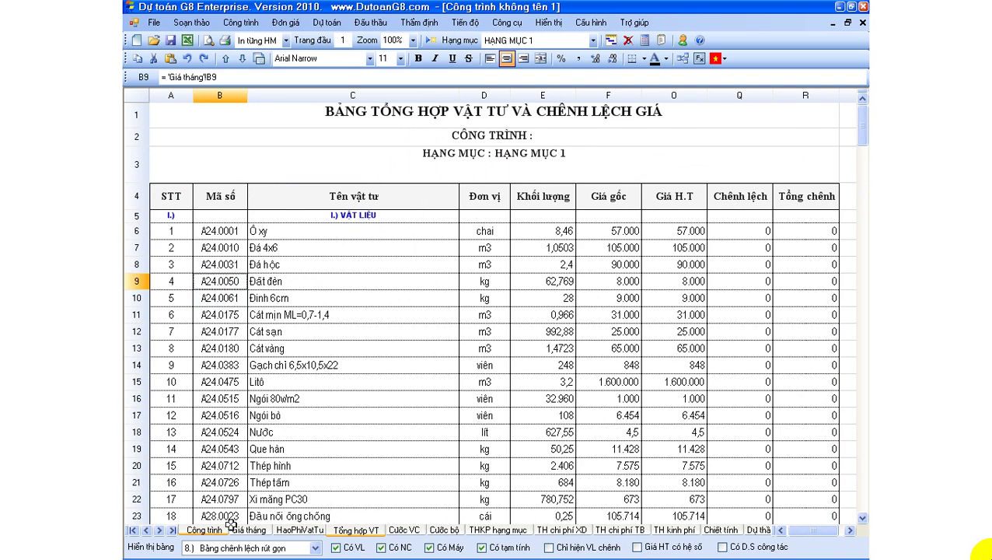
# Check the codes of the first work items in the Công trình sheet, from AF.11111 to AK.11410
pyautogui.click(206, 530)
pyautogui.click(301, 271)
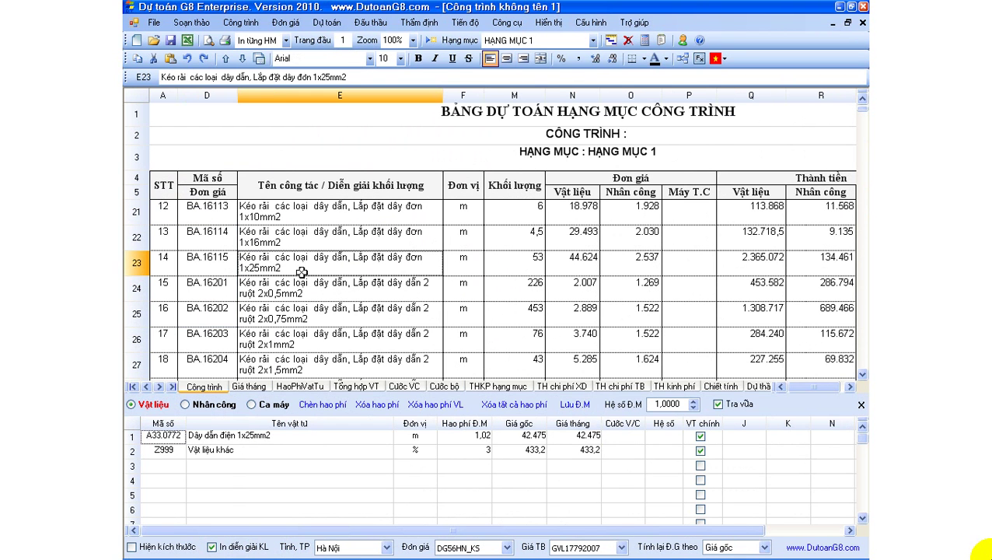
pyautogui.scroll(5, 318, 331)
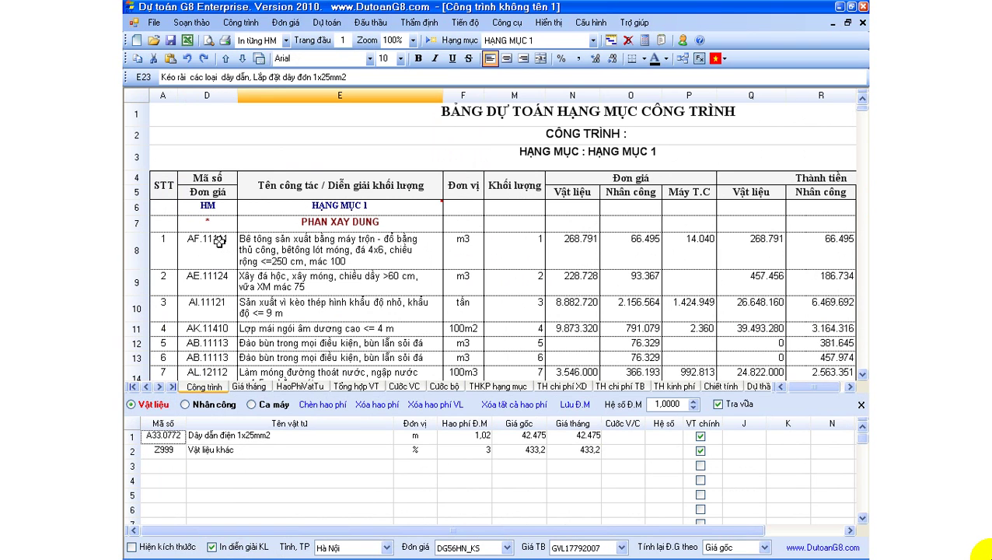
pyautogui.moveTo(220, 241); pyautogui.dragTo(322, 278)
pyautogui.click(210, 328)
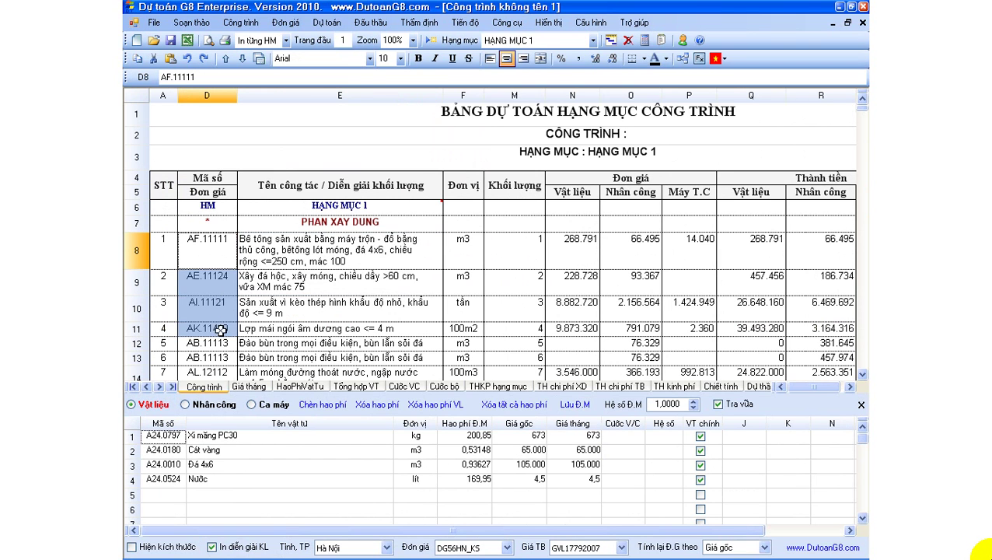
# Review the BA-coded and CA-coded work items in the Công trình sheet and inspect the materials of CA.02202
pyautogui.scroll(-5, 214, 311)
pyautogui.moveTo(210, 252); pyautogui.dragTo(218, 346)
pyautogui.scroll(-1, 219, 346)
pyautogui.scroll(-4, 218, 345)
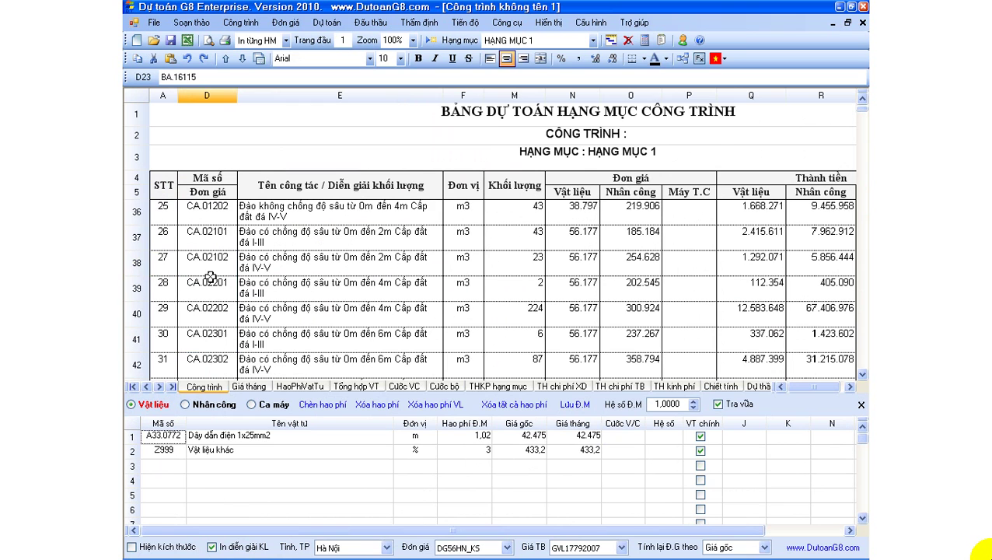
pyautogui.moveTo(208, 268); pyautogui.dragTo(223, 340)
pyautogui.click(341, 308)
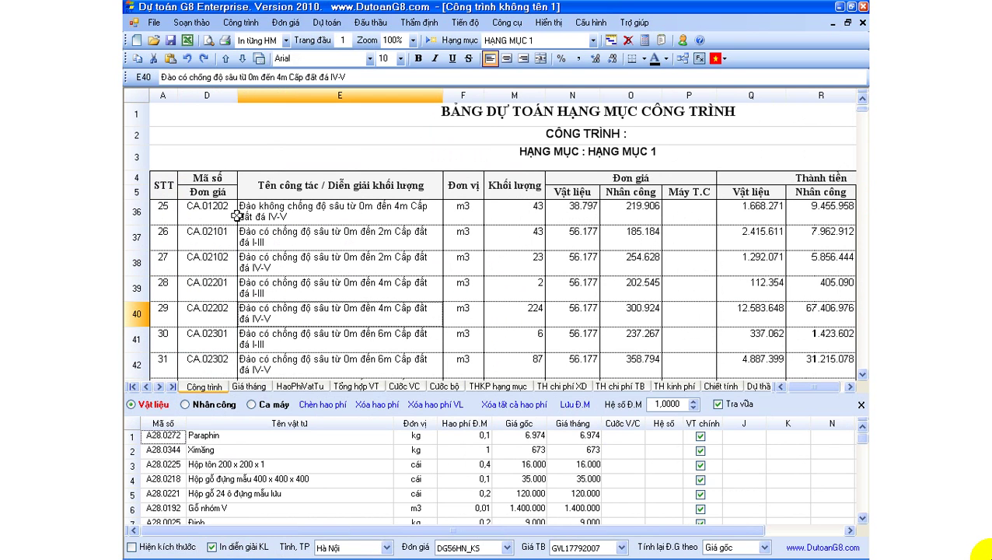
pyautogui.click(373, 270)
# Open the THKP hạng mục construction cost summary and check its TỔNG CỘNG total
pyautogui.click(372, 387)
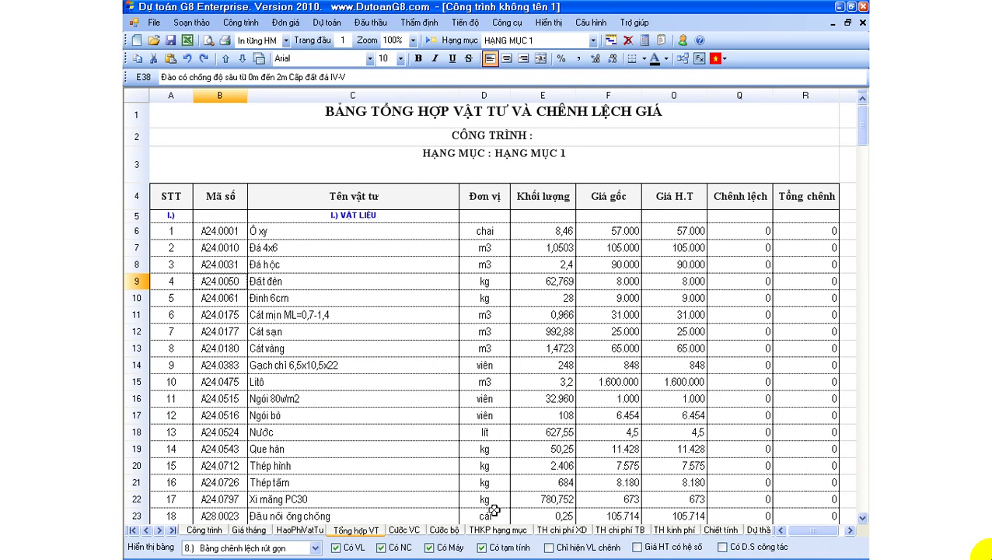
pyautogui.click(496, 529)
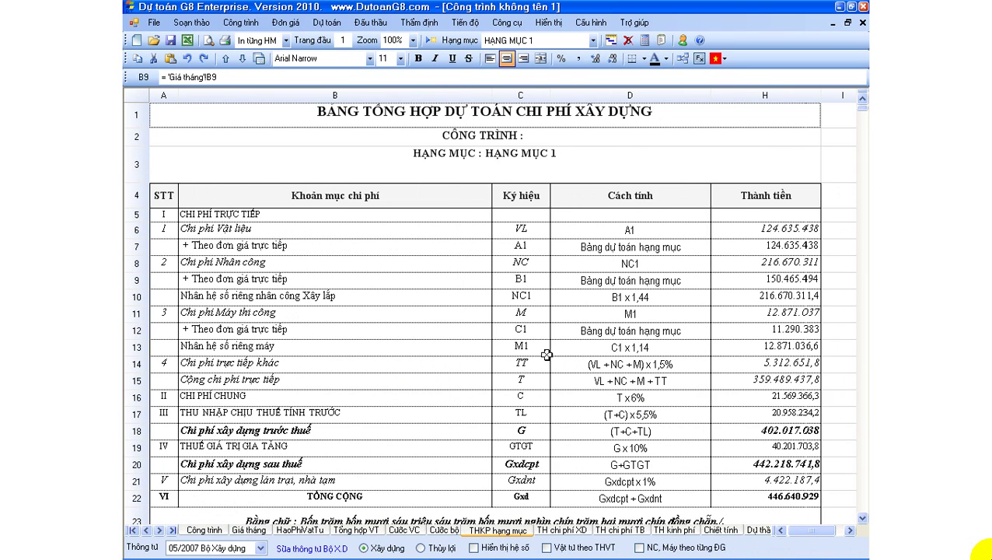
pyautogui.scroll(-1, 547, 354)
pyautogui.click(746, 418)
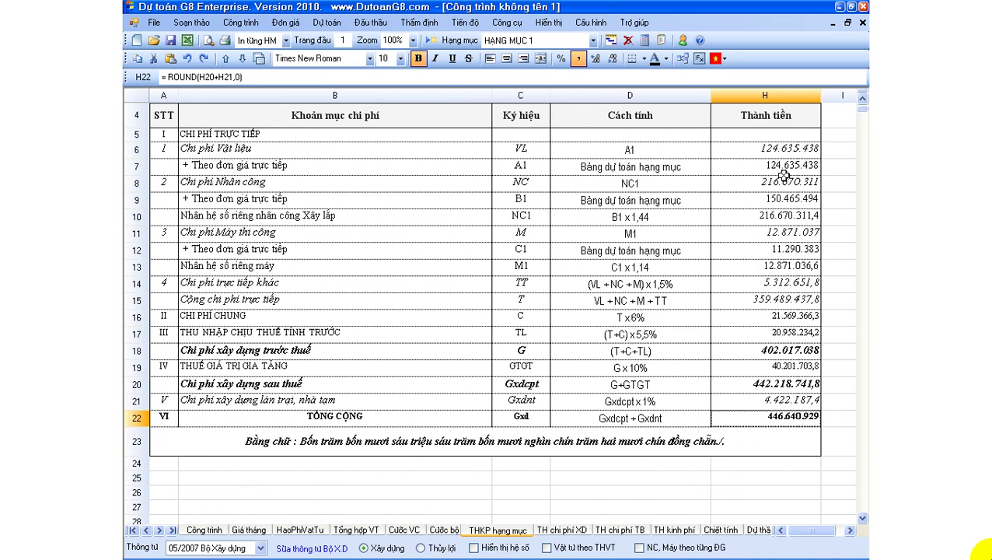
# Review the cost items in the TH kinh phí project budget sheet and open the Chiết tính sheet
pyautogui.click(575, 530)
pyautogui.click(676, 530)
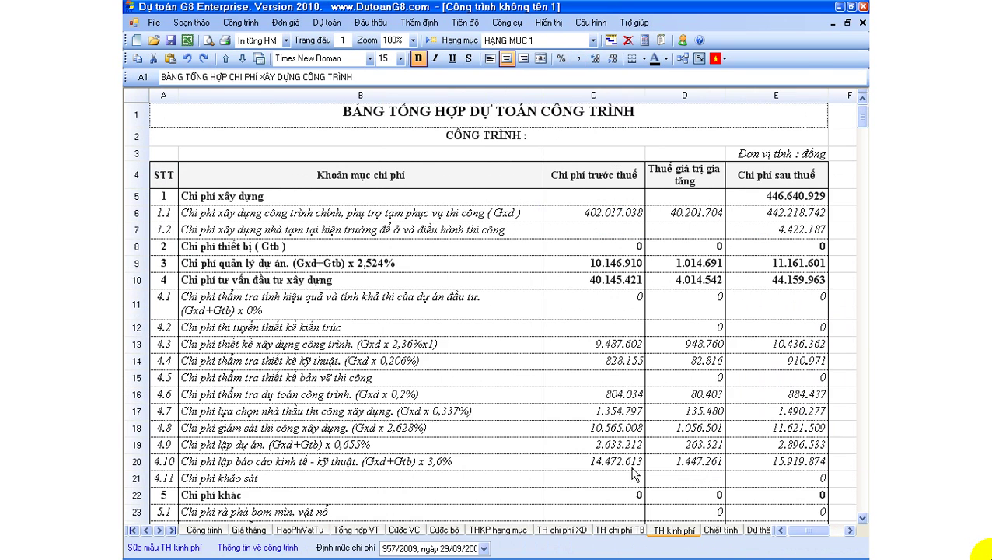
pyautogui.click(579, 414)
pyautogui.moveTo(225, 235); pyautogui.dragTo(246, 481)
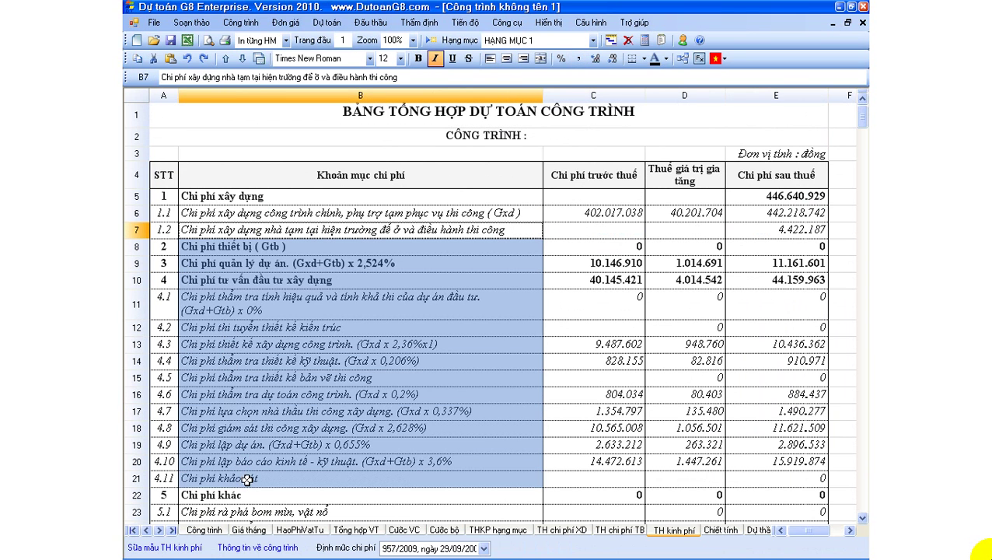
pyautogui.click(253, 464)
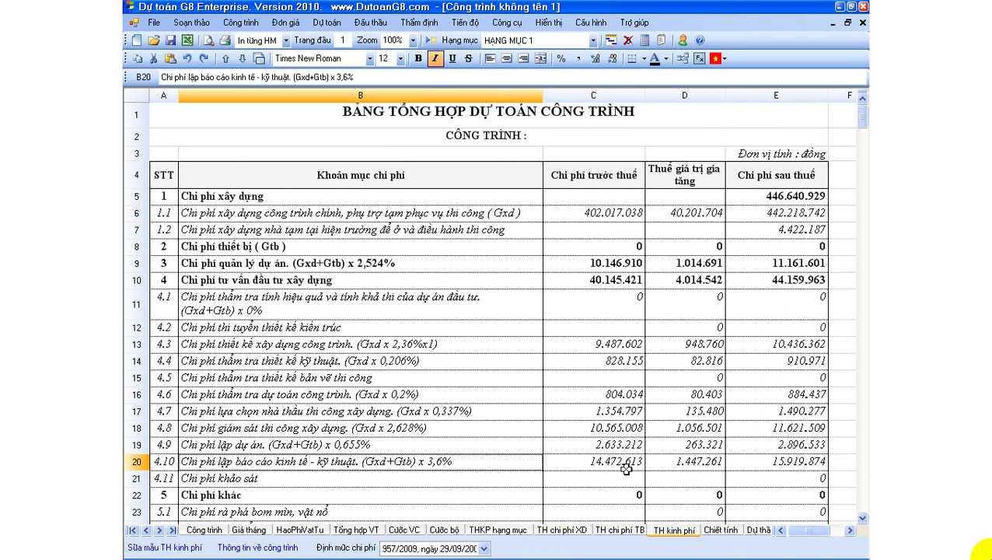
pyautogui.scroll(-2, 627, 468)
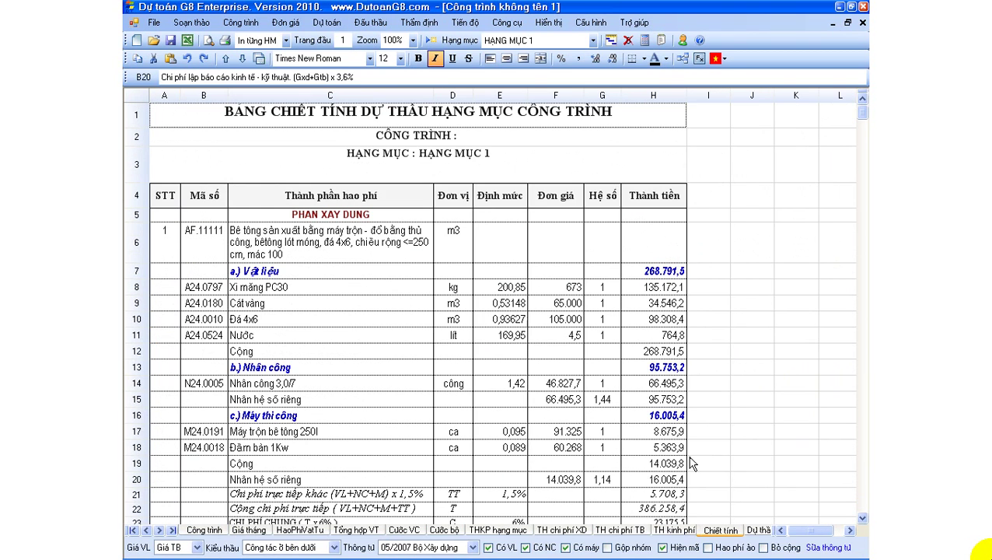
# Review the cost breakdowns of the AI- and AB-coded construction items in the Chiết tính sheet
pyautogui.click(670, 438)
pyautogui.scroll(-20, 670, 439)
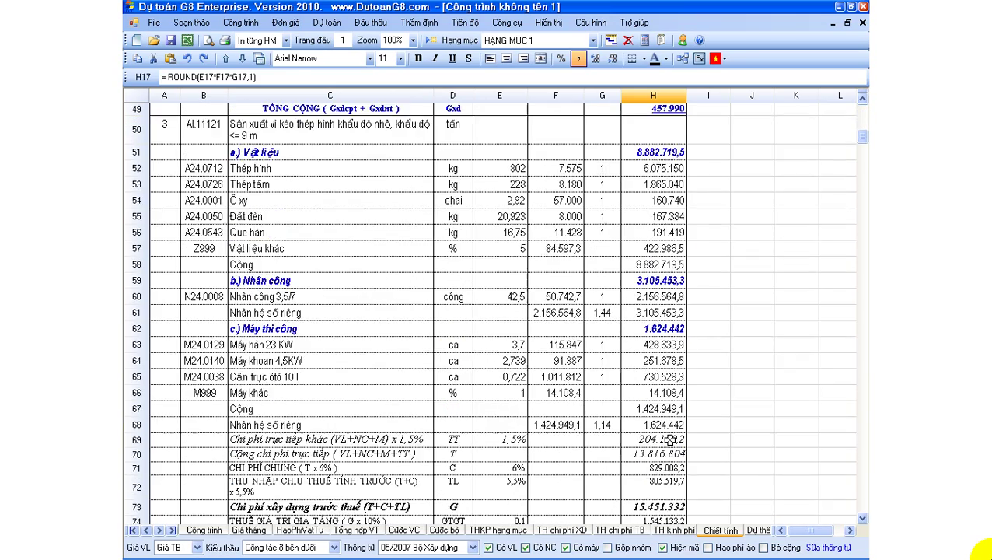
pyautogui.scroll(-8, 670, 437)
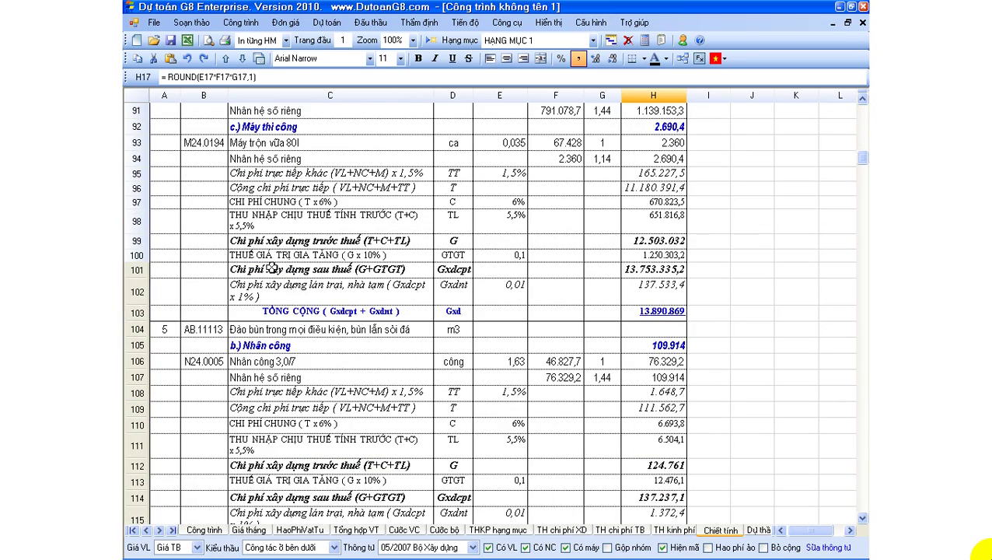
pyautogui.moveTo(181, 175); pyautogui.dragTo(186, 362)
pyautogui.click(204, 329)
pyautogui.scroll(-20, 279, 424)
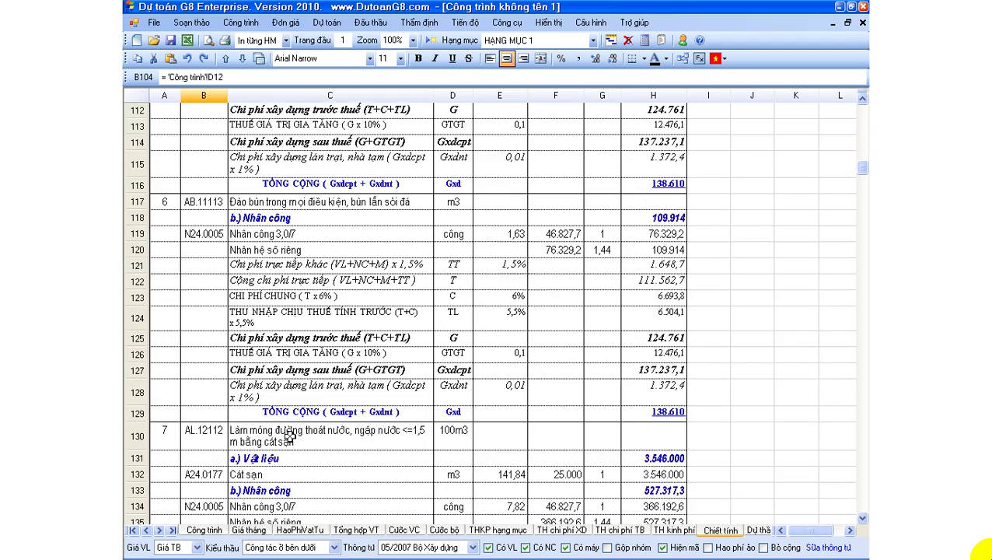
# Examine the Chiết tính breakdowns of the BA-coded wiring items and the survey item CA.01102, including its materials
pyautogui.click(147, 373)
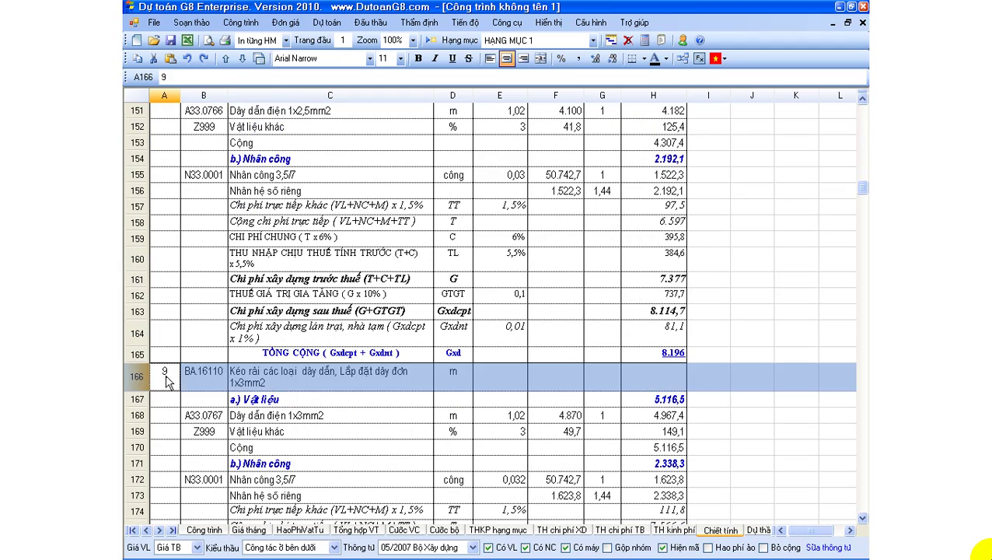
pyautogui.scroll(-20, 406, 442)
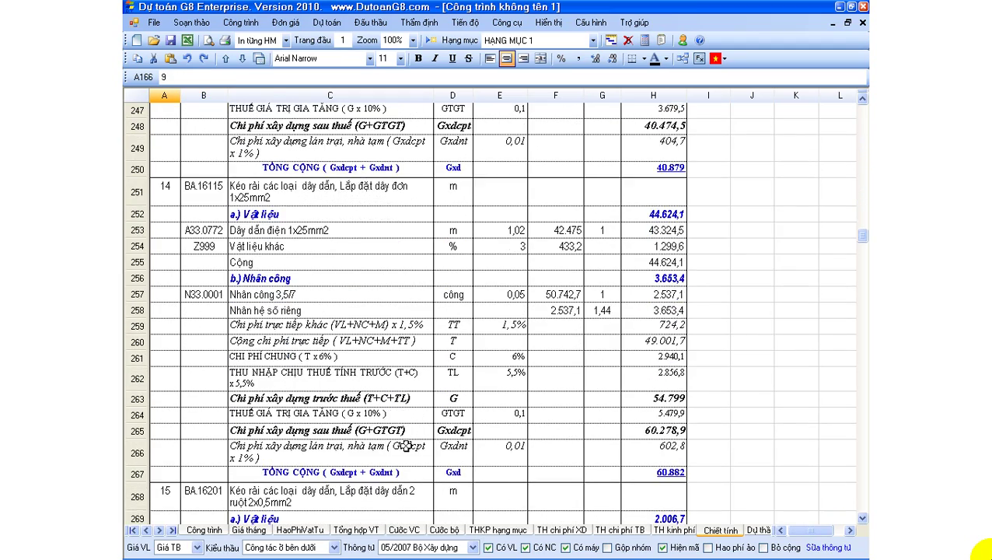
pyautogui.scroll(-20, 406, 446)
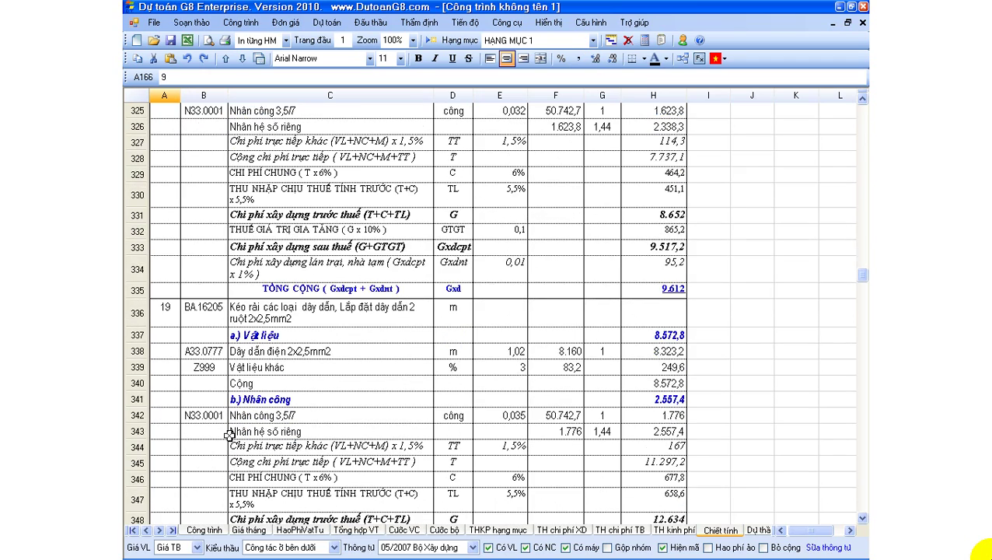
pyautogui.scroll(-13, 228, 437)
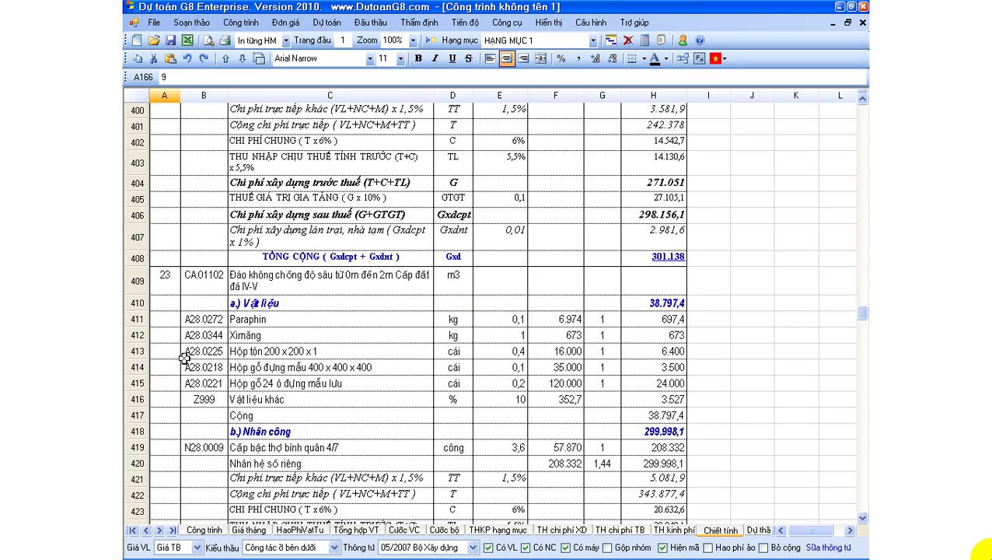
pyautogui.click(138, 281)
pyautogui.click(601, 351)
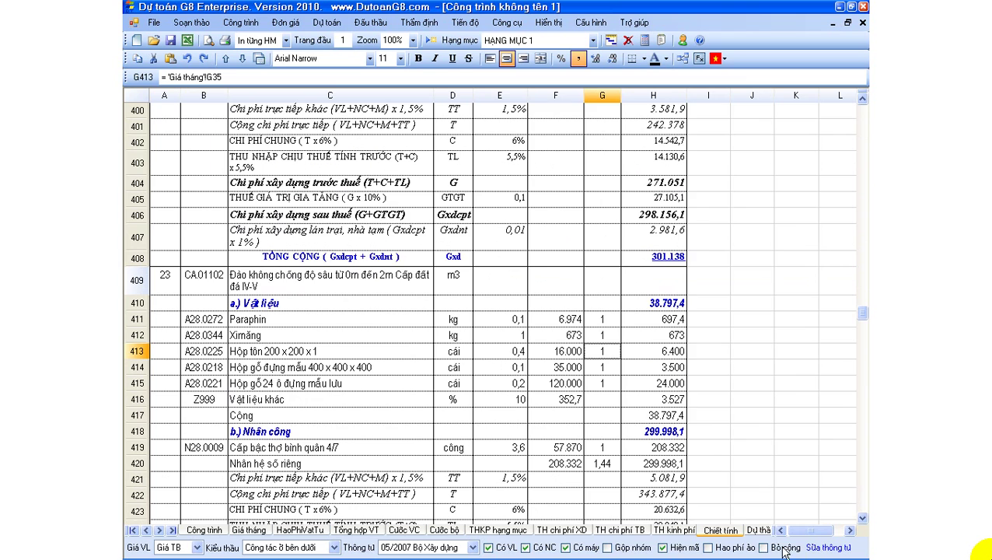
# Open the bid price sheet for HẠNG MỤC 1 and check the PHAN XAY DUNG work items from AF.11111 to AL.12112
pyautogui.click(764, 533)
pyautogui.click(501, 371)
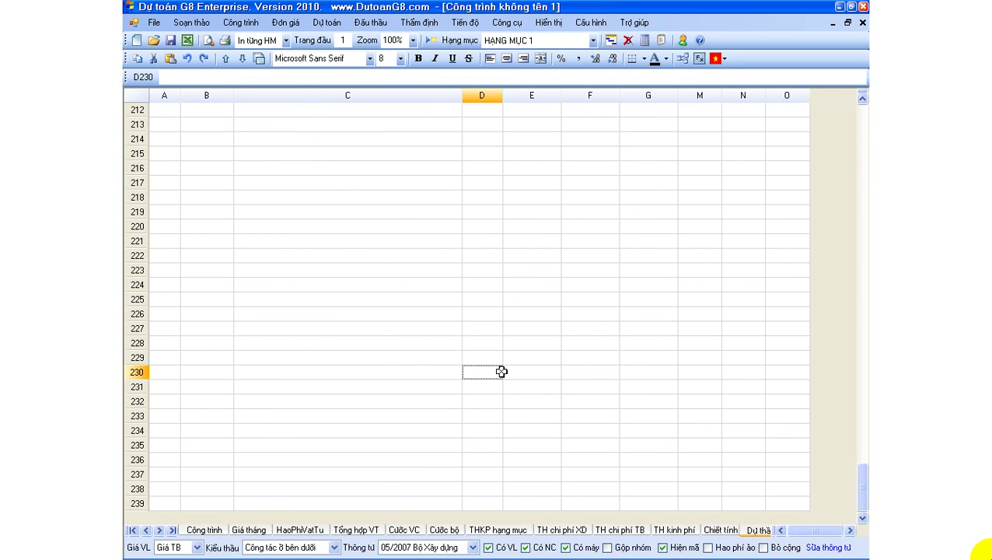
pyautogui.scroll(7, 501, 371)
pyautogui.moveTo(864, 457); pyautogui.dragTo(863, 115)
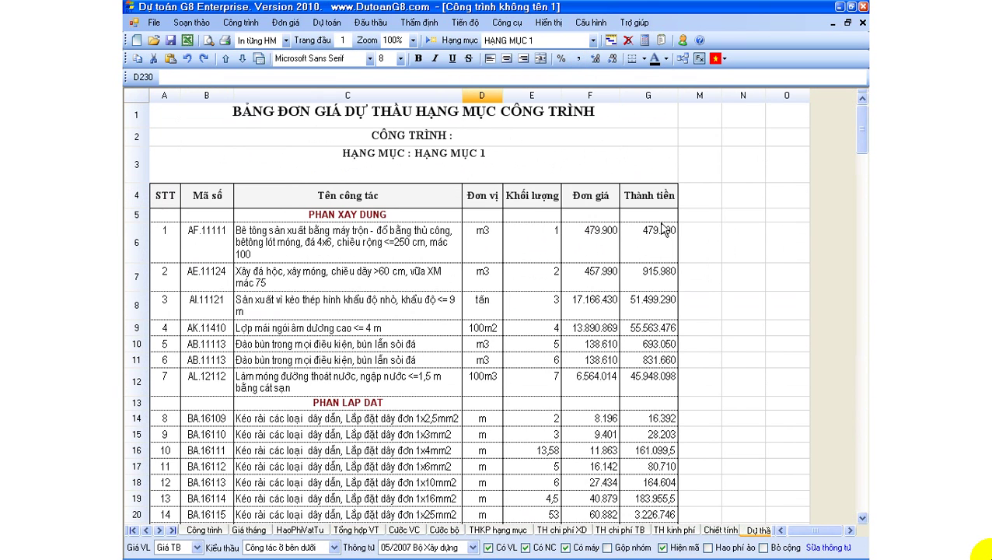
pyautogui.click(307, 247)
pyautogui.moveTo(208, 235); pyautogui.dragTo(232, 405)
# Check the BA-coded and CA-coded items, their bid unit prices and the TỔNG CỘNG row in the bid price sheet
pyautogui.scroll(-7, 217, 223)
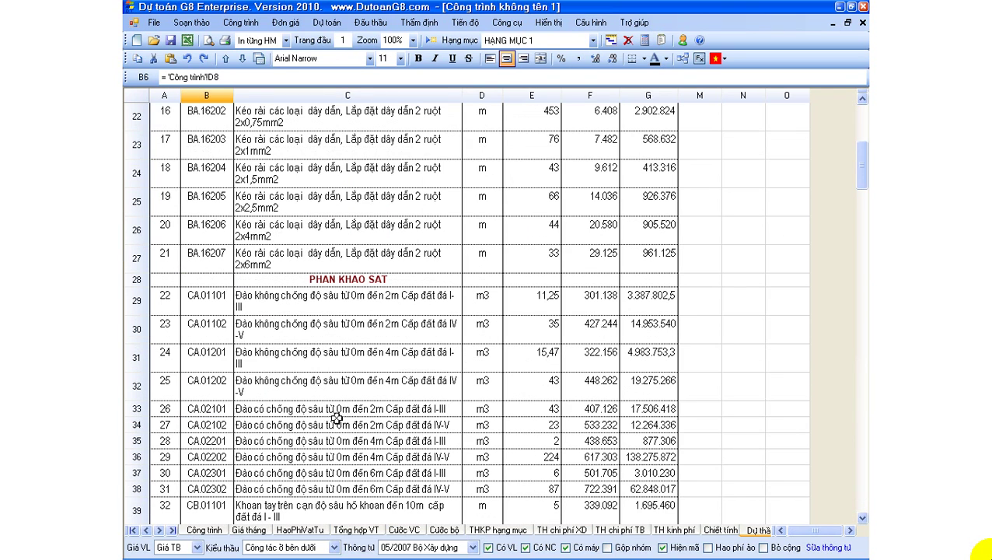
pyautogui.moveTo(200, 145); pyautogui.dragTo(201, 251)
pyautogui.moveTo(212, 311); pyautogui.dragTo(323, 464)
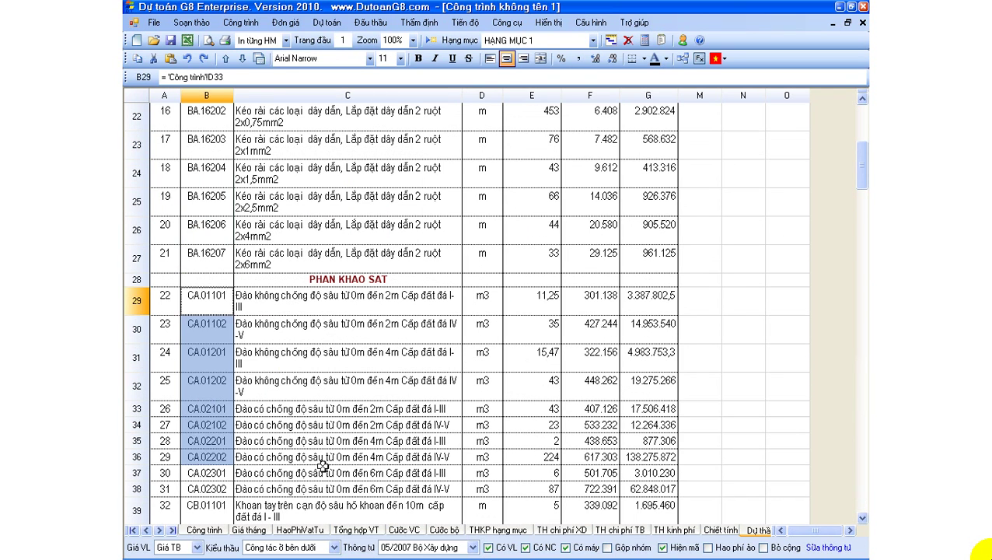
pyautogui.scroll(-4, 323, 465)
pyautogui.click(598, 175)
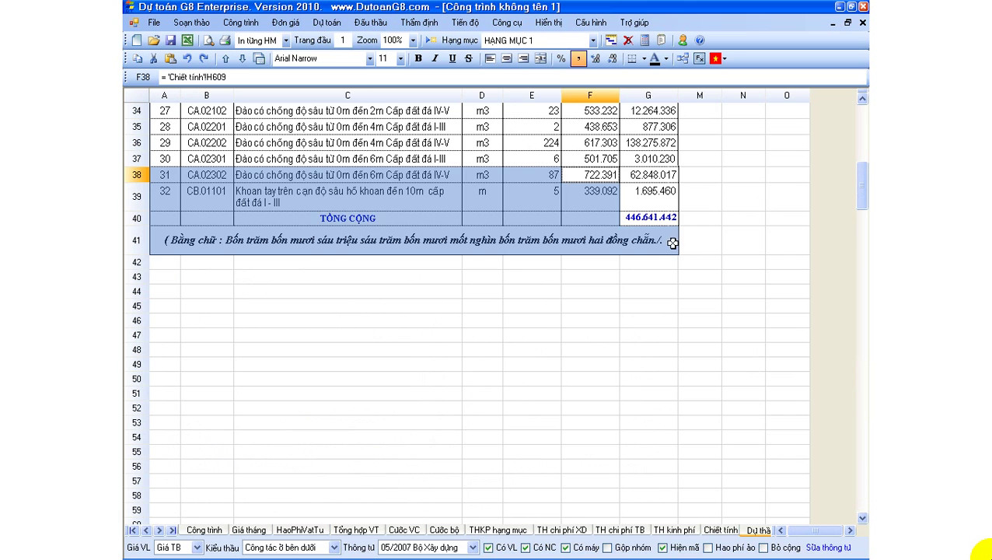
pyautogui.scroll(7, 605, 221)
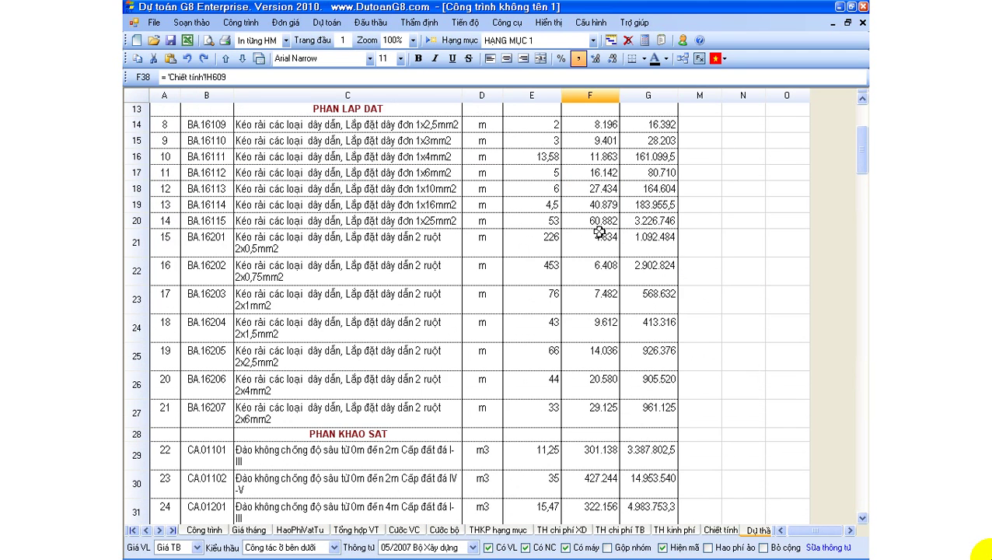
pyautogui.scroll(4, 600, 232)
# Return to the Công trình sheet and inspect the materials of item CA.01202
pyautogui.click(201, 530)
pyautogui.click(288, 300)
pyautogui.click(306, 210)
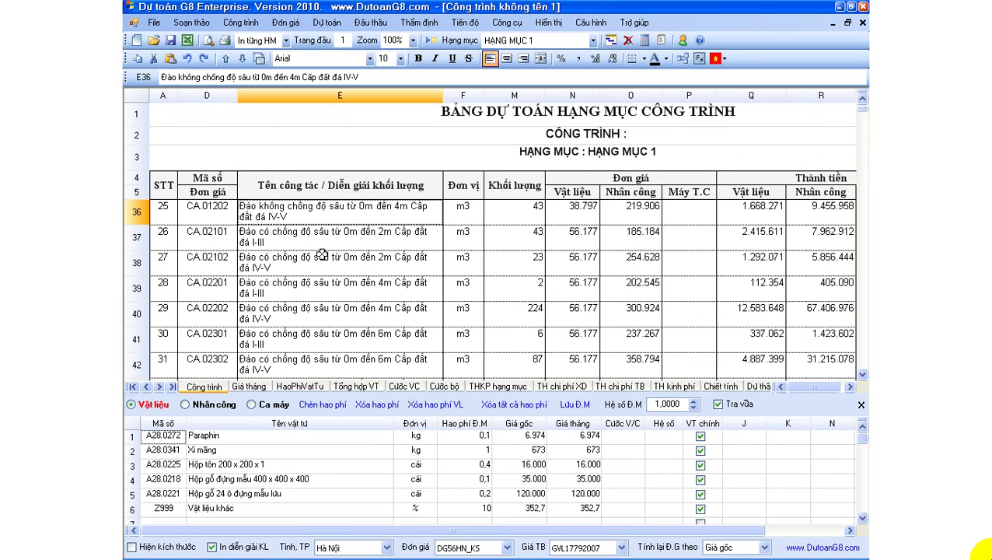
# Set the Đơn giá unit price set to DG56HN_XD and check the codes of the first PHAN XAY DUNG items
pyautogui.click(483, 547)
pyautogui.scroll(1, 497, 485)
pyautogui.click(480, 464)
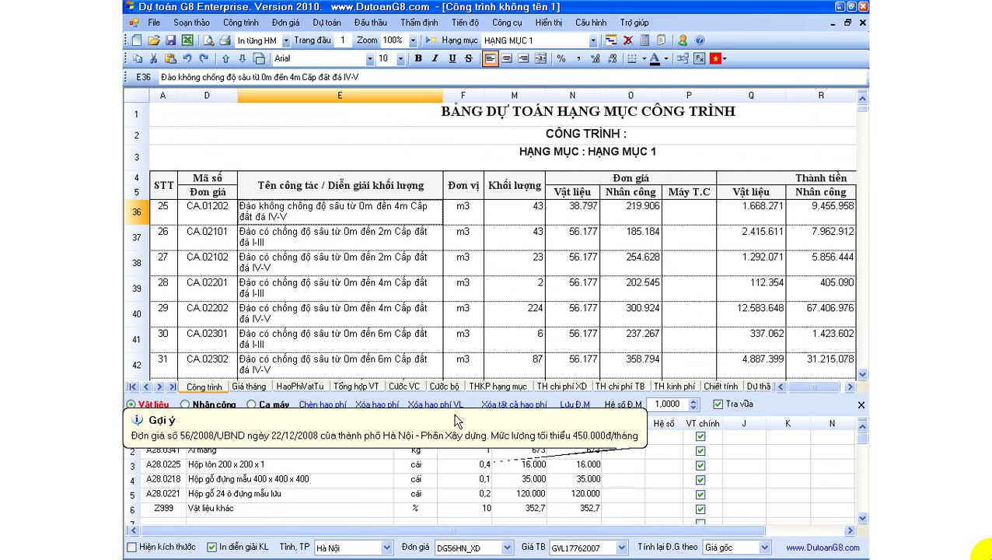
pyautogui.click(398, 312)
pyautogui.scroll(10, 243, 320)
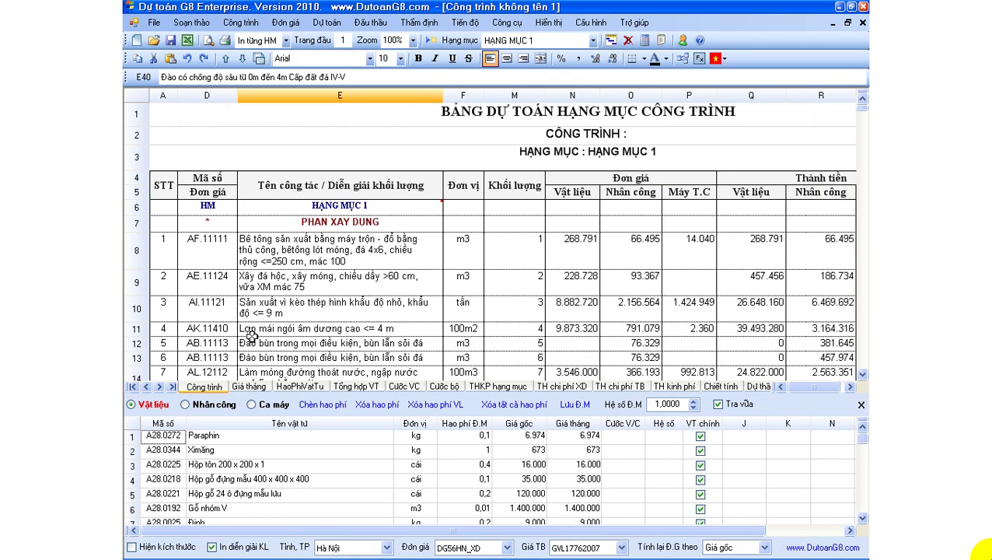
pyautogui.moveTo(201, 267); pyautogui.dragTo(201, 328)
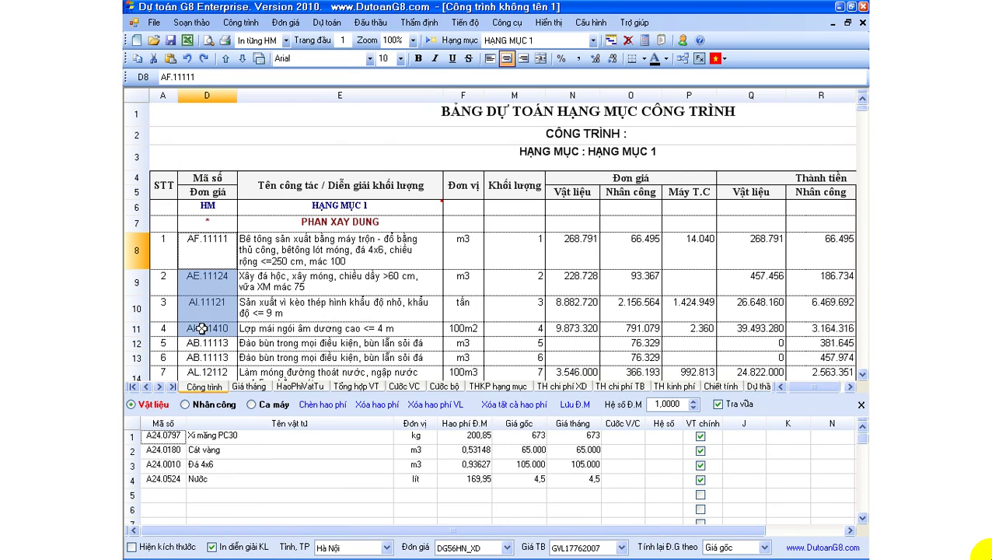
pyautogui.click(222, 294)
pyautogui.click(217, 311)
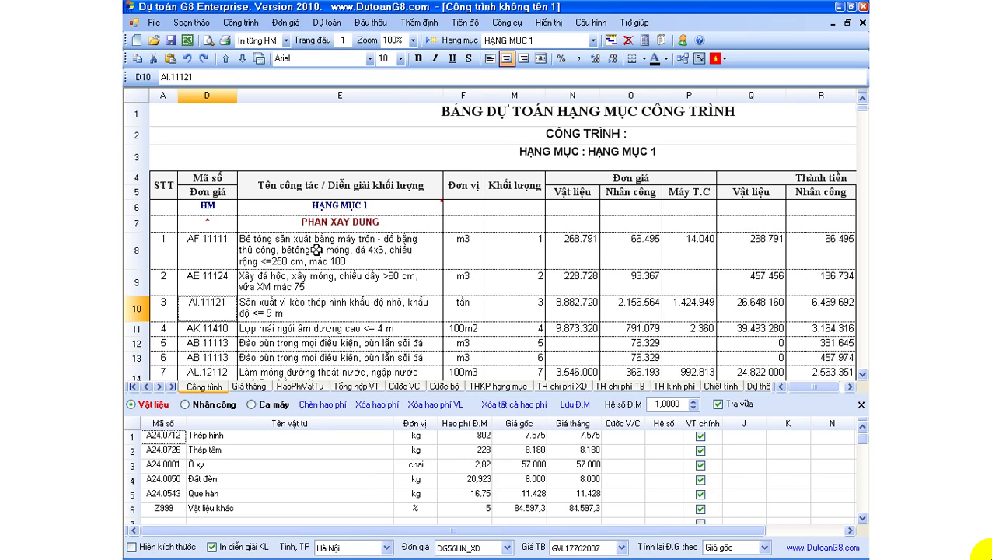
pyautogui.click(240, 22)
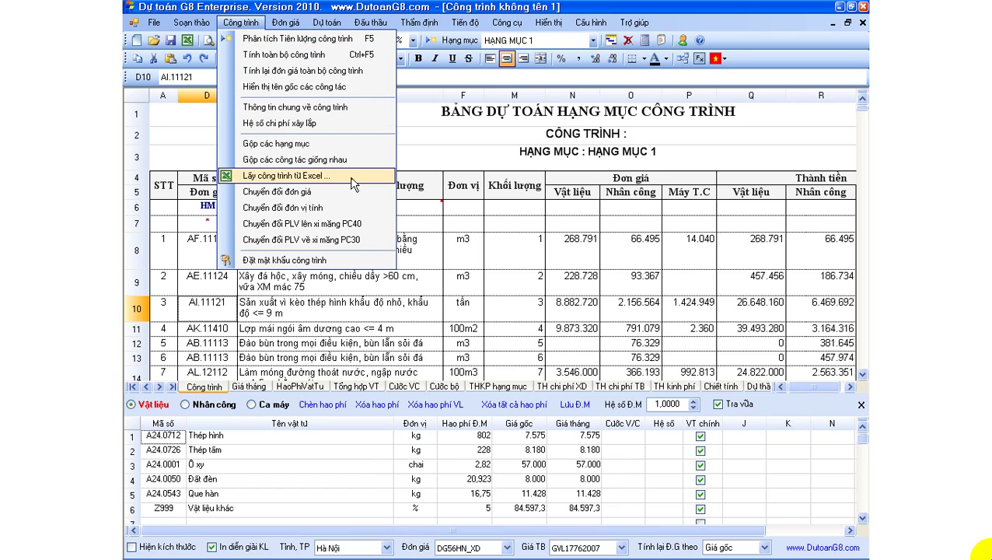
pyautogui.click(458, 247)
pyautogui.click(366, 280)
pyautogui.keyDown('shift'); pyautogui.click(308, 269); pyautogui.keyUp('shift')
pyautogui.click(375, 326)
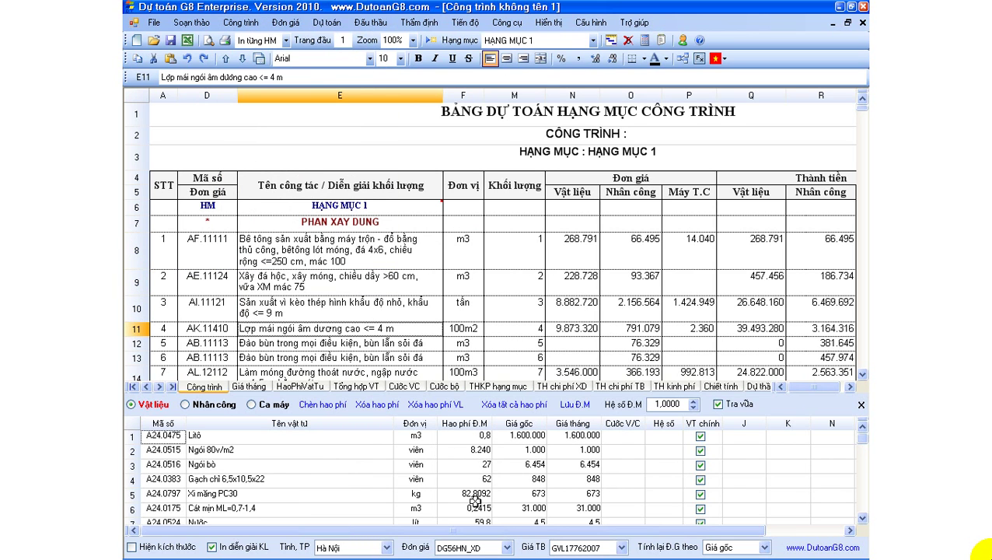
# Set the Đơn giá unit price set to DG56HN_LD
pyautogui.click(492, 549)
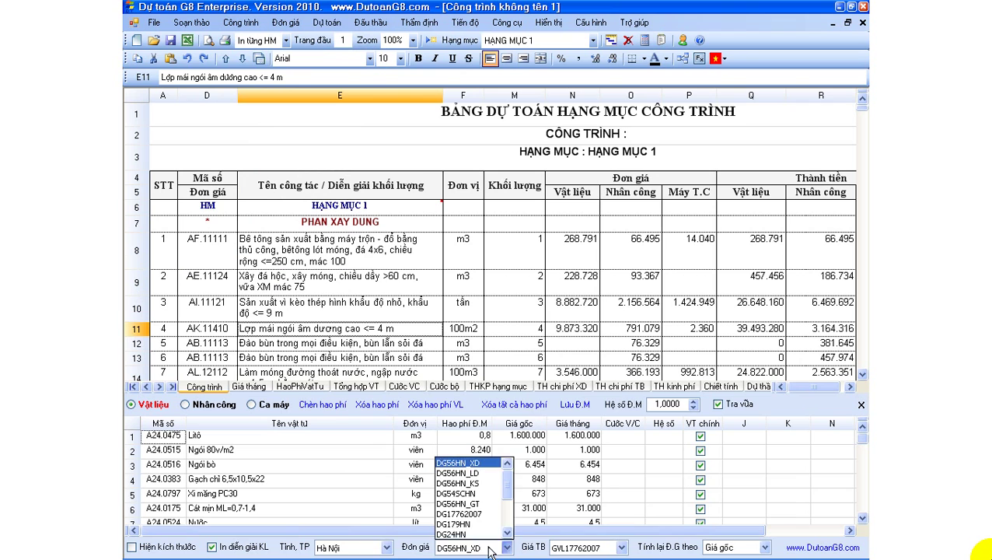
pyautogui.click(486, 474)
pyautogui.click(331, 282)
pyautogui.click(240, 23)
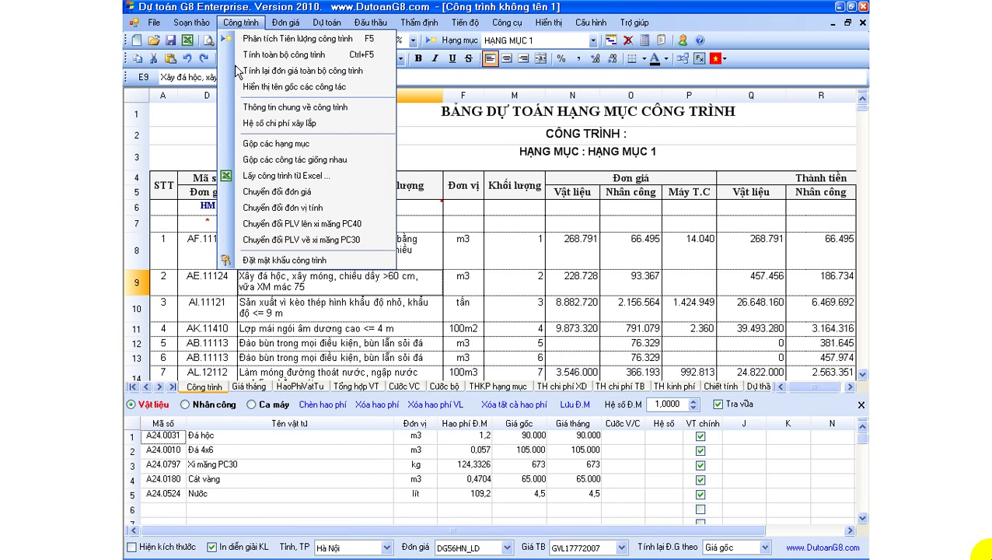
pyautogui.click(458, 259)
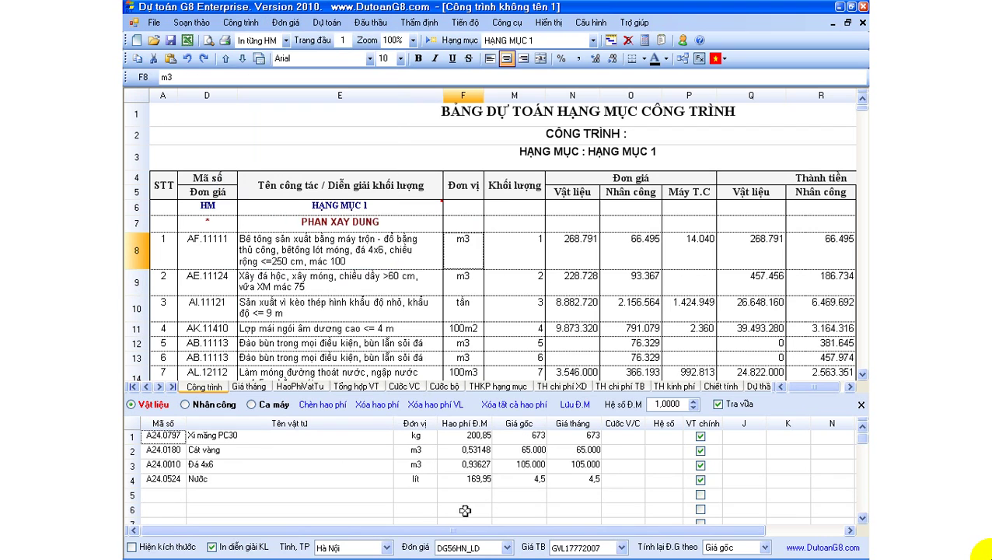
# Set the Đơn giá unit price set to DG56HN_KS and call up the Chuyển đổi đơn giá conversion
pyautogui.click(476, 547)
pyautogui.click(488, 480)
pyautogui.click(371, 312)
pyautogui.click(354, 259)
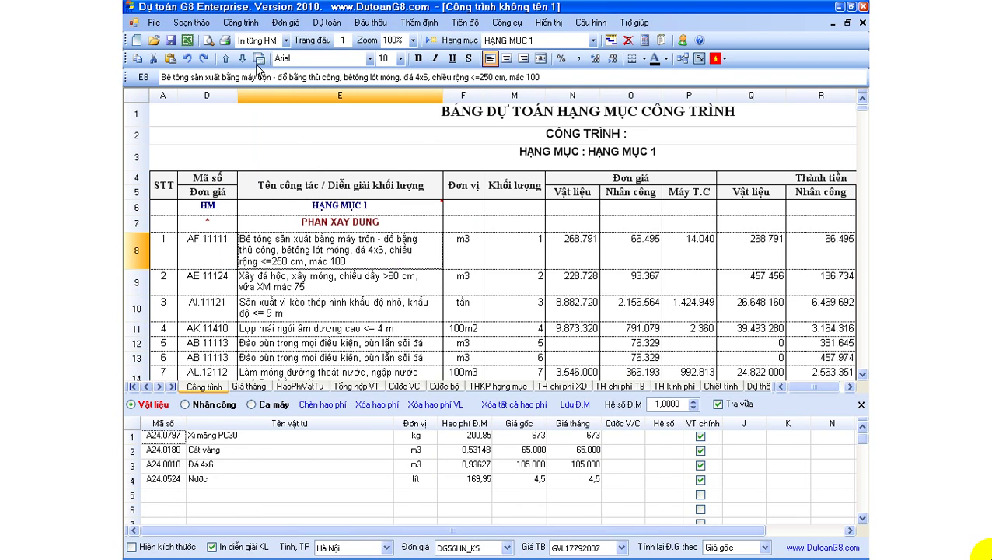
pyautogui.click(255, 23)
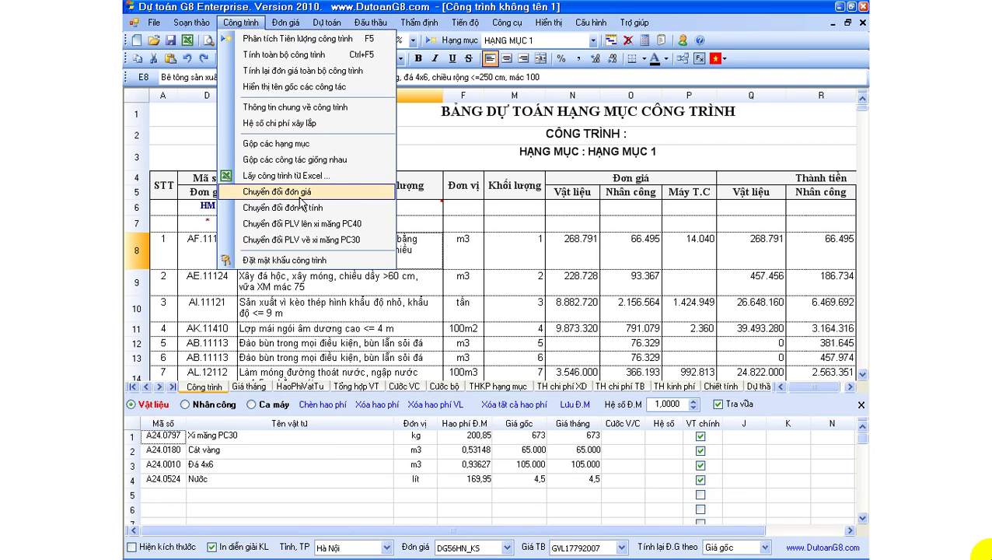
pyautogui.click(277, 191)
pyautogui.click(557, 330)
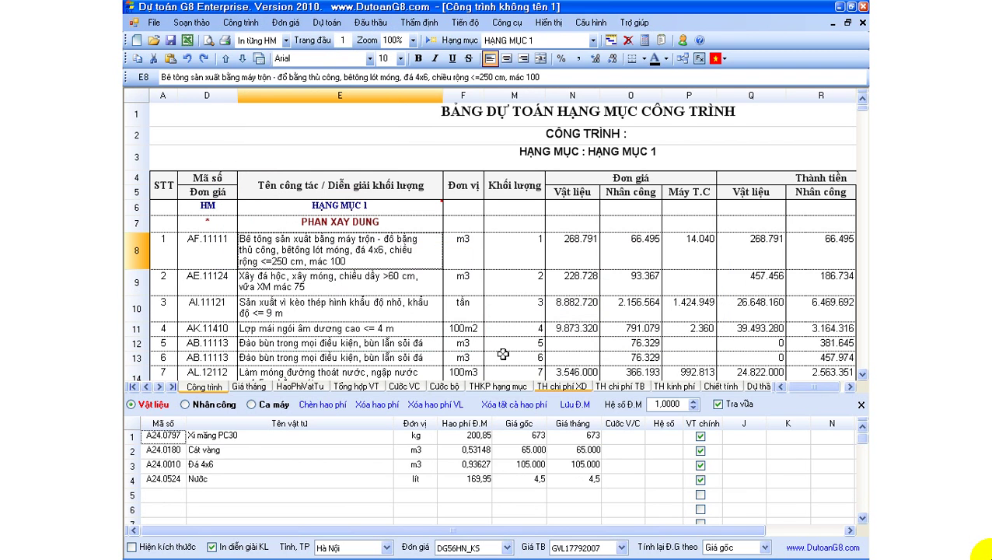
# Review the PHAN XAY DUNG items in the Công trình sheet, from AF.11111 to AL.12112
pyautogui.click(410, 313)
pyautogui.click(386, 275)
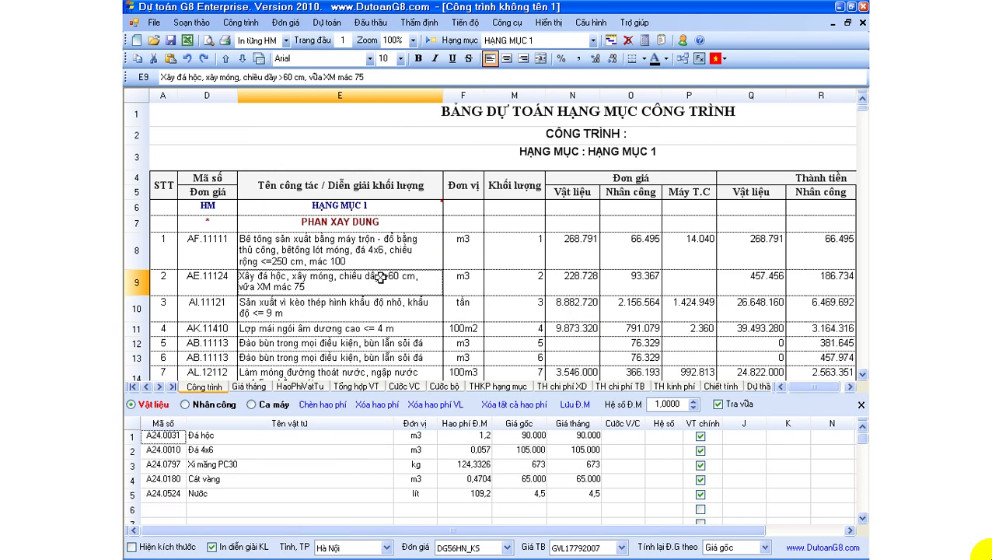
pyautogui.scroll(-3, 377, 278)
pyautogui.scroll(1, 371, 282)
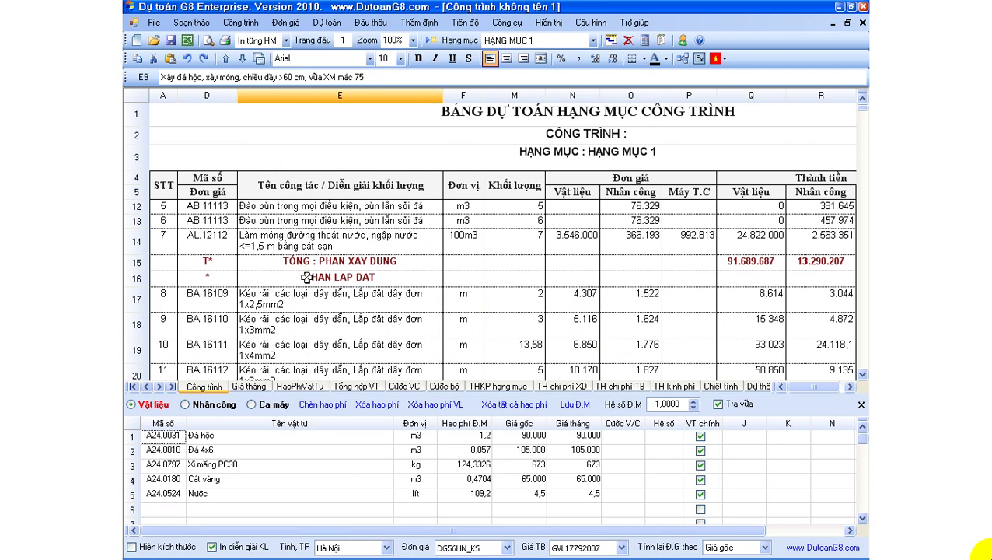
pyautogui.moveTo(203, 220); pyautogui.dragTo(202, 237)
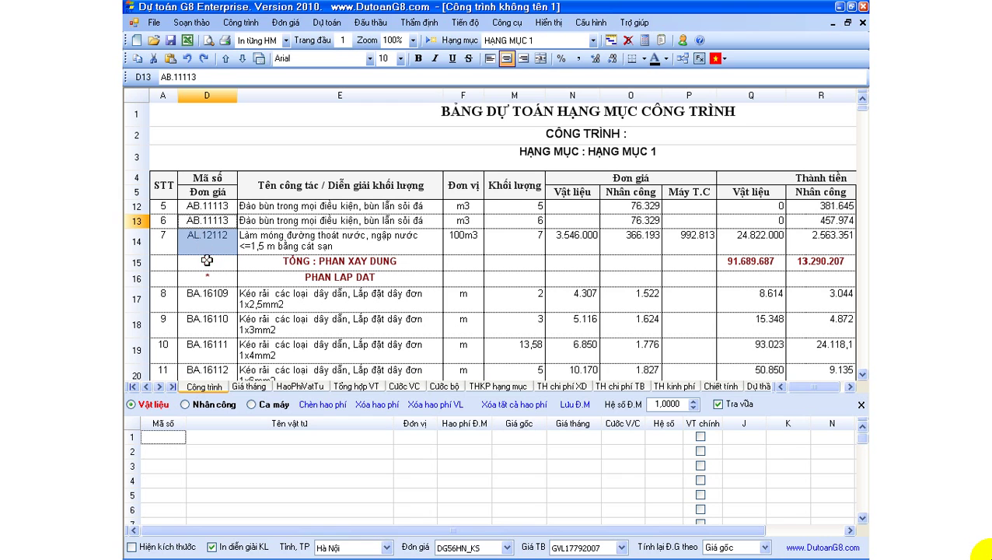
pyautogui.scroll(2, 209, 264)
pyautogui.moveTo(216, 252); pyautogui.dragTo(279, 300)
pyautogui.click(292, 305)
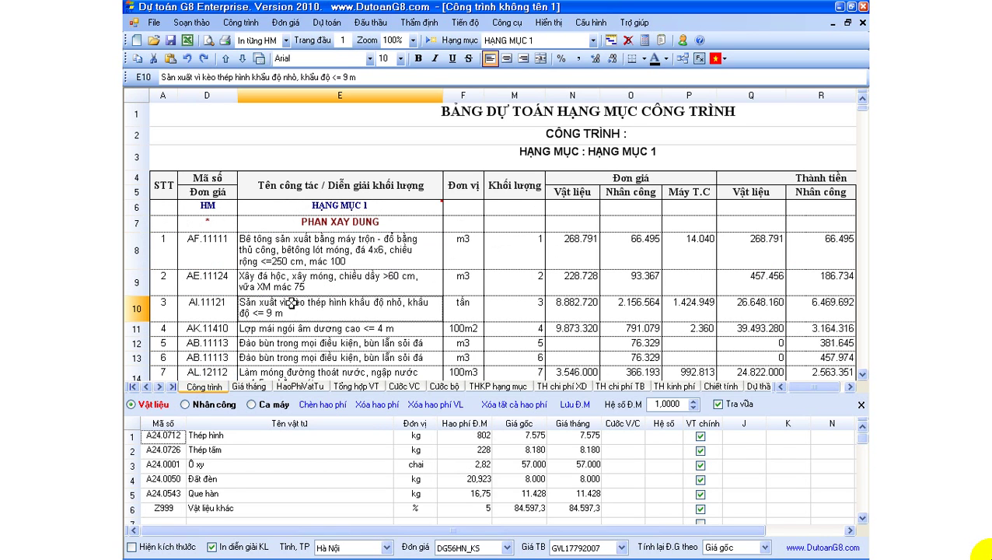
# Inspect the material lists of items AK.11410 and AI.11121 in the Công trình sheet
pyautogui.scroll(-1, 291, 303)
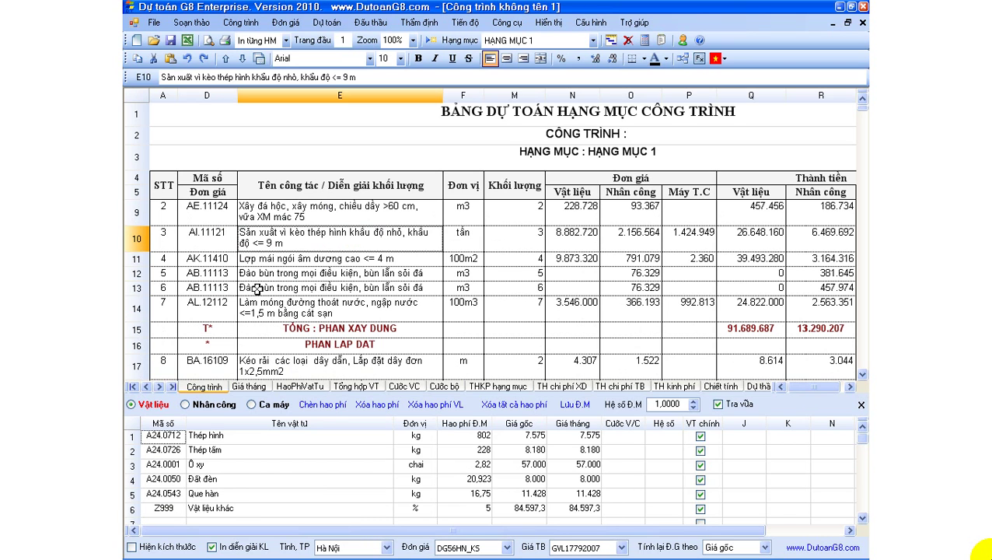
pyautogui.click(211, 262)
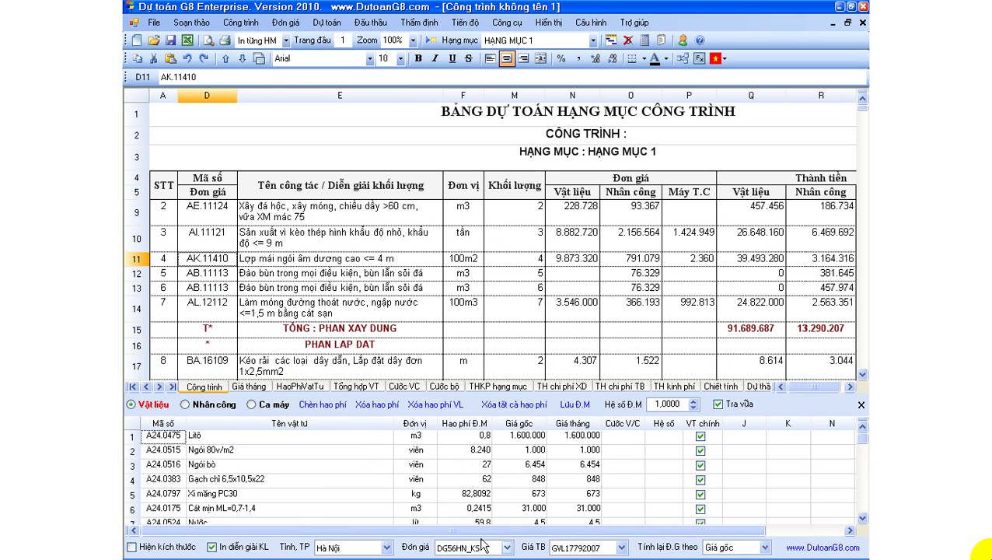
pyautogui.click(309, 284)
pyautogui.click(309, 248)
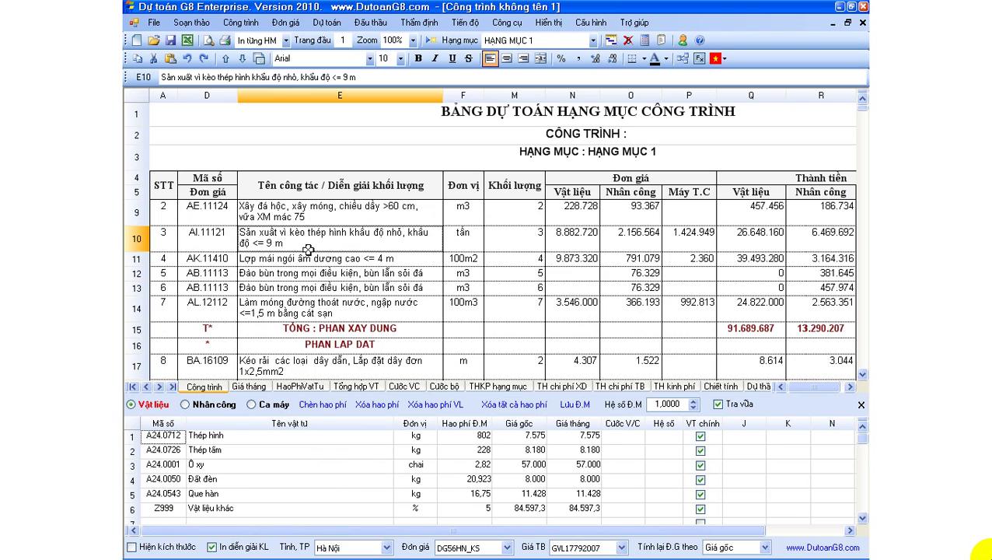
pyautogui.scroll(1, 309, 249)
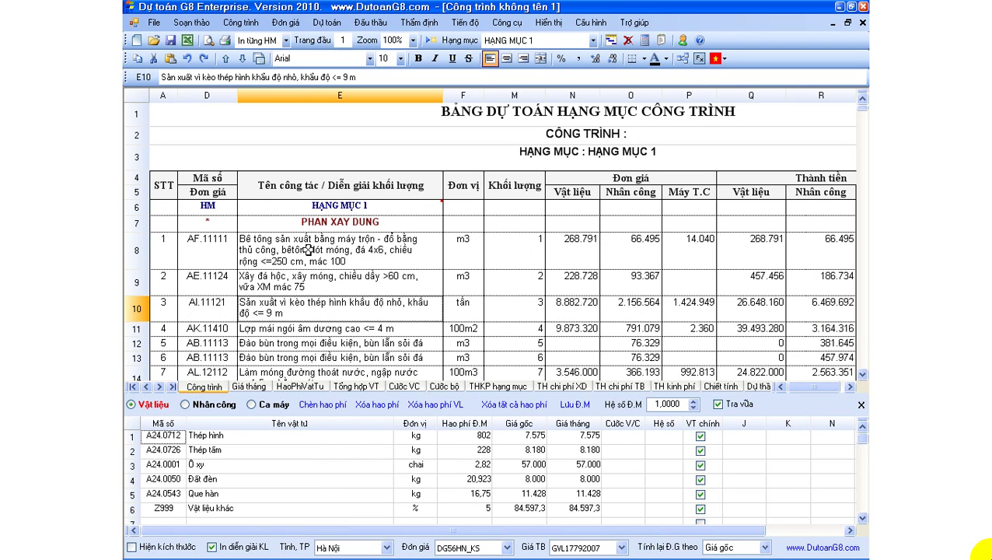